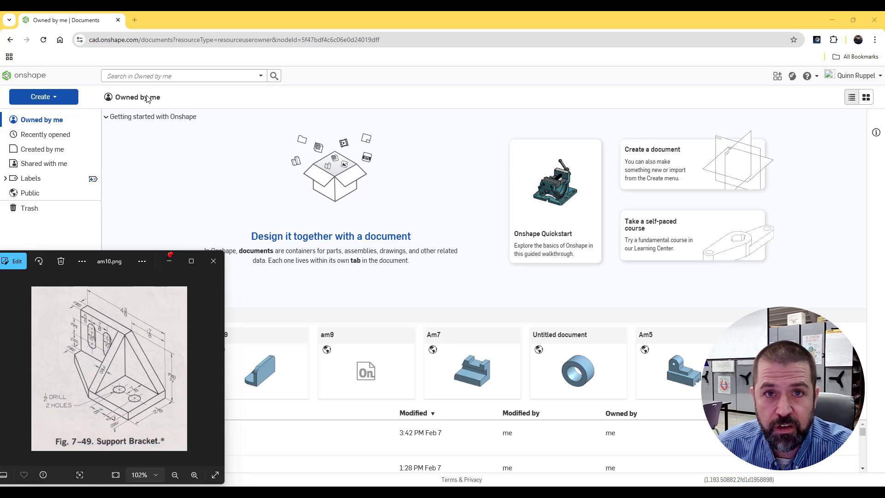
# Step: Create a new public document named am10
pyautogui.click(38, 99)
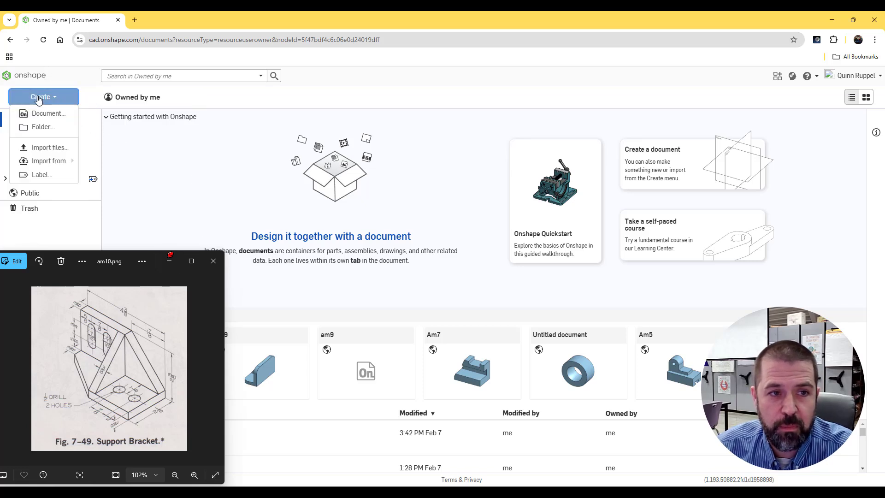
pyautogui.click(50, 113)
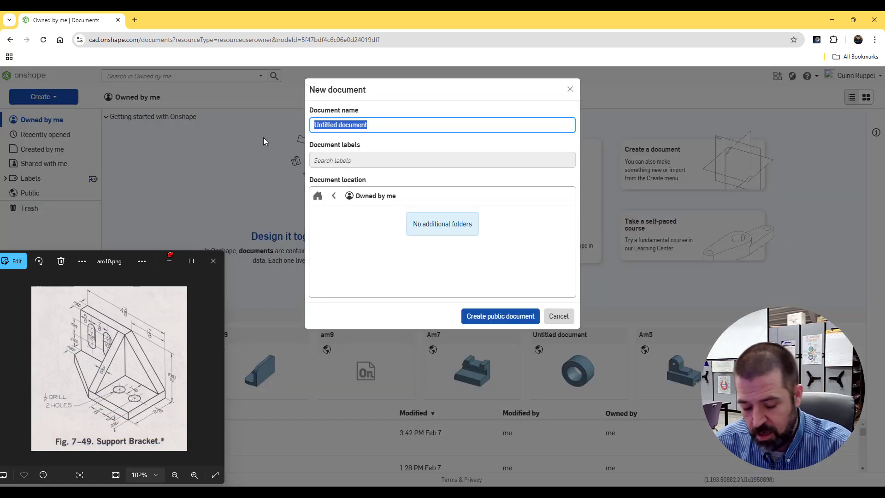
pyautogui.write('am1')
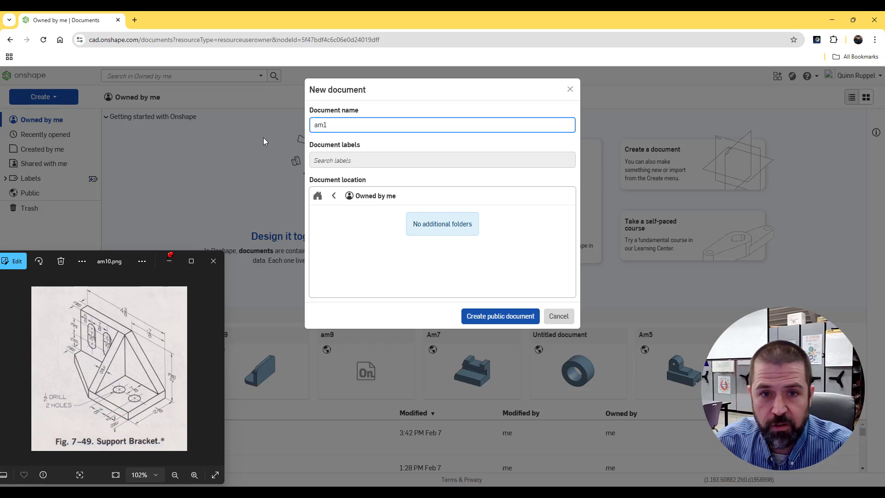
pyautogui.write('0')
pyautogui.click(493, 314)
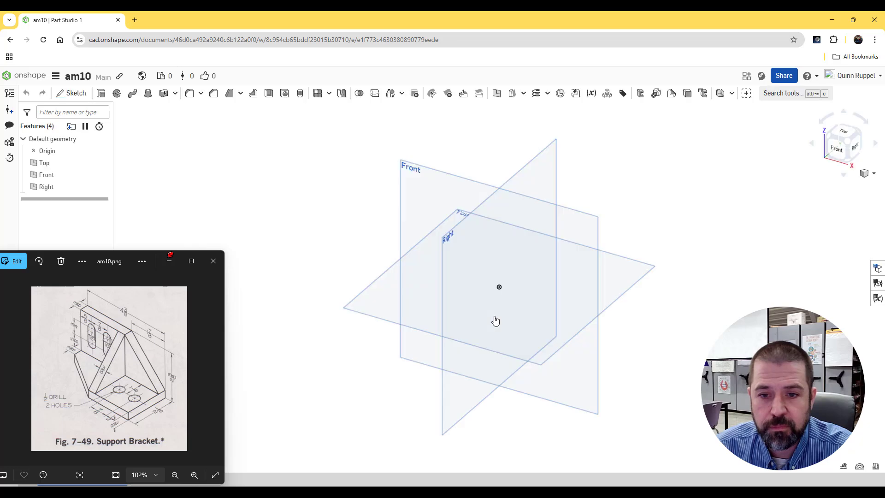
# Step: Start a sketch on the Front plane and hide the Right, Top and Front default planes
pyautogui.click(71, 92)
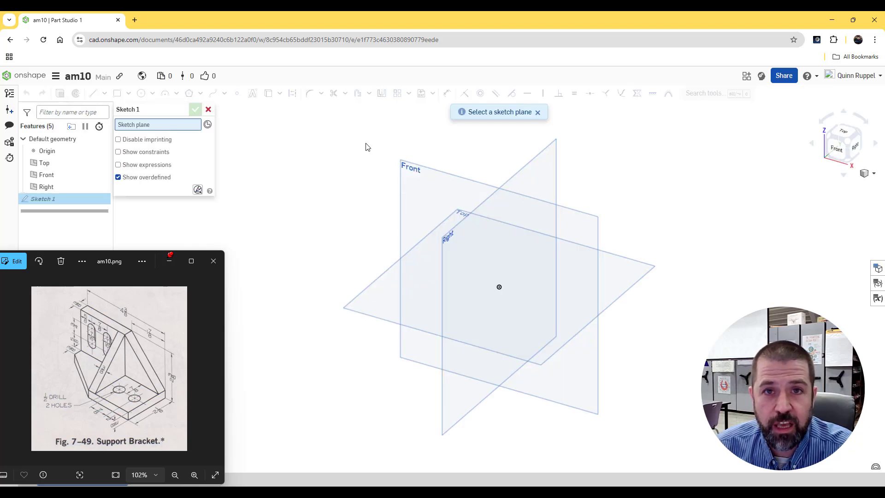
pyautogui.click(420, 197)
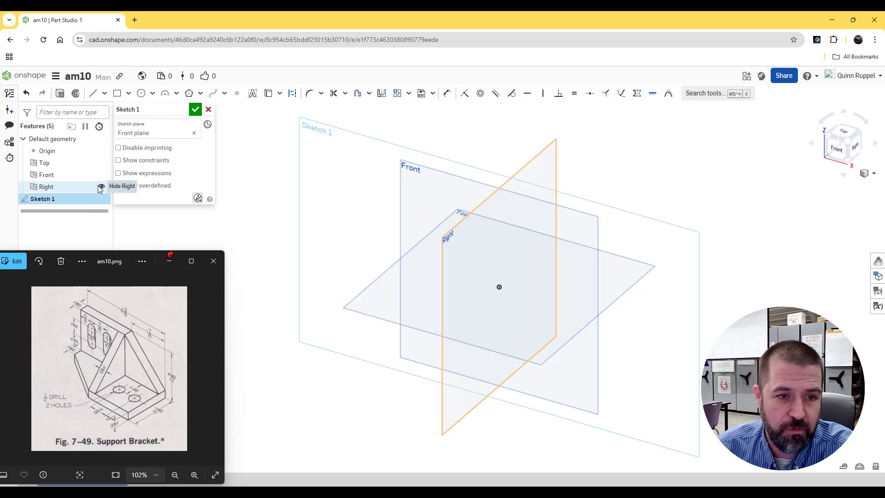
pyautogui.click(101, 187)
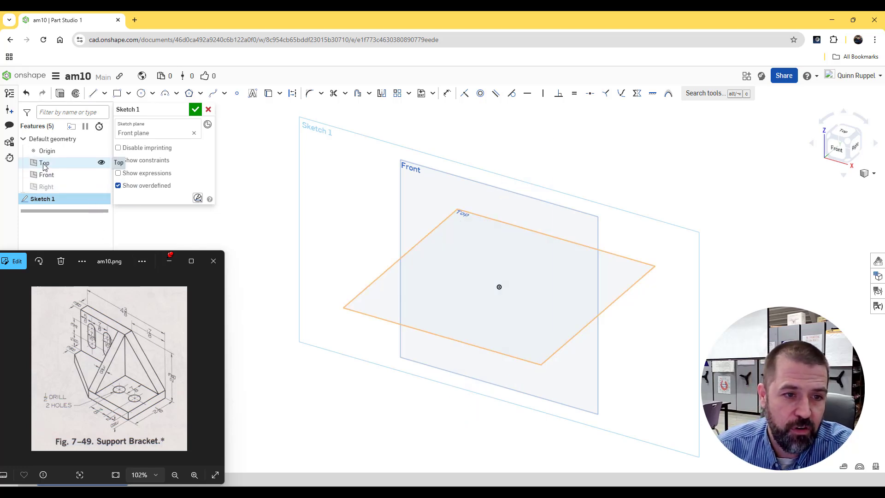
pyautogui.click(100, 162)
pyautogui.click(101, 175)
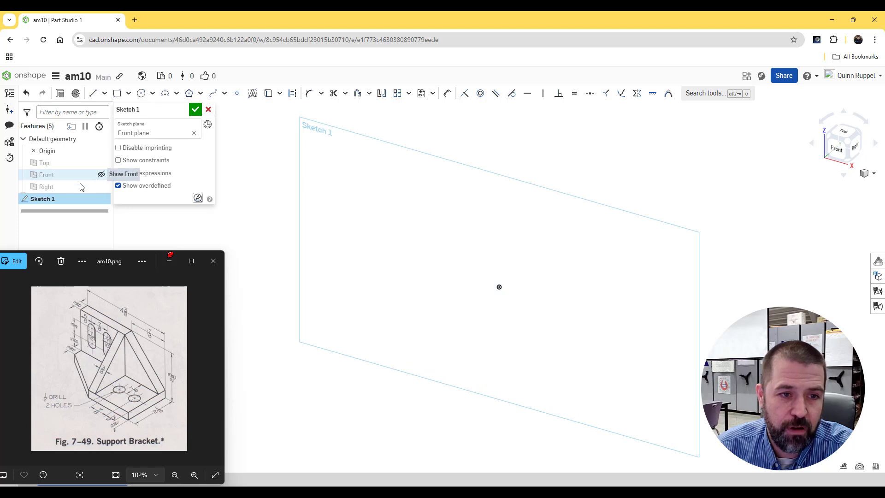
pyautogui.click(141, 186)
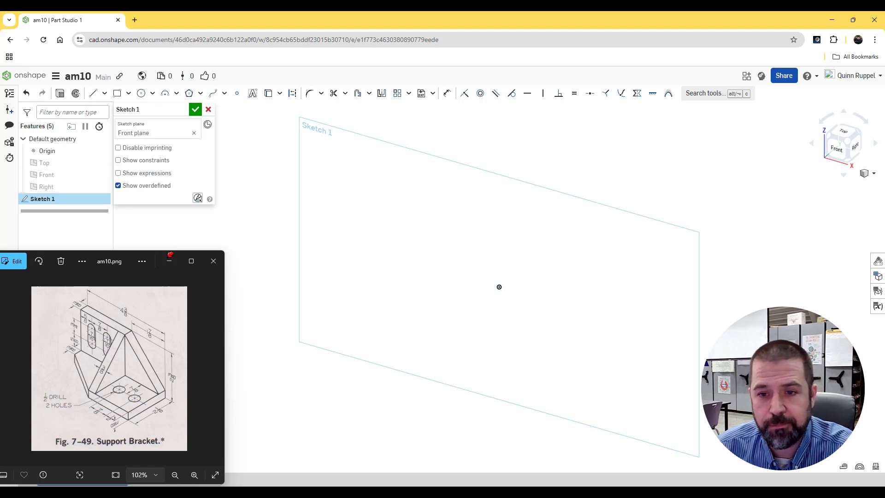
# Step: Sketch a corner rectangle from the origin down to the right, 4+3/8 in wide and 2.375 in high
pyautogui.press('n')
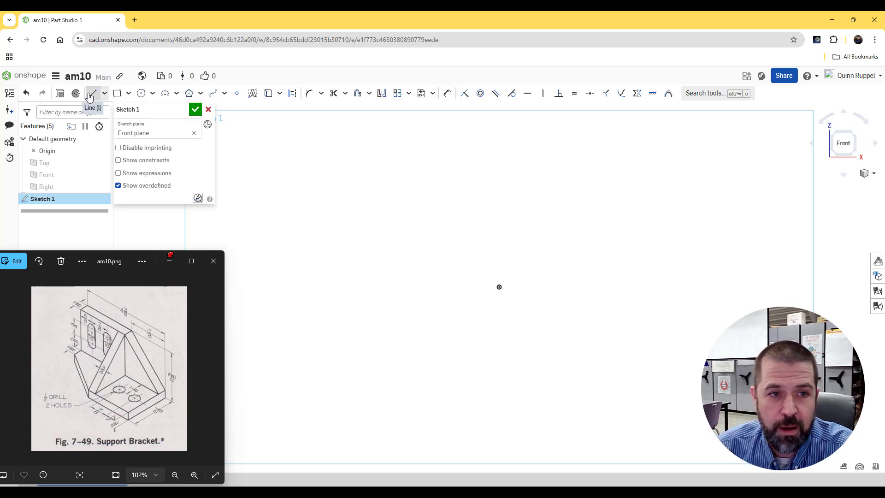
pyautogui.click(117, 93)
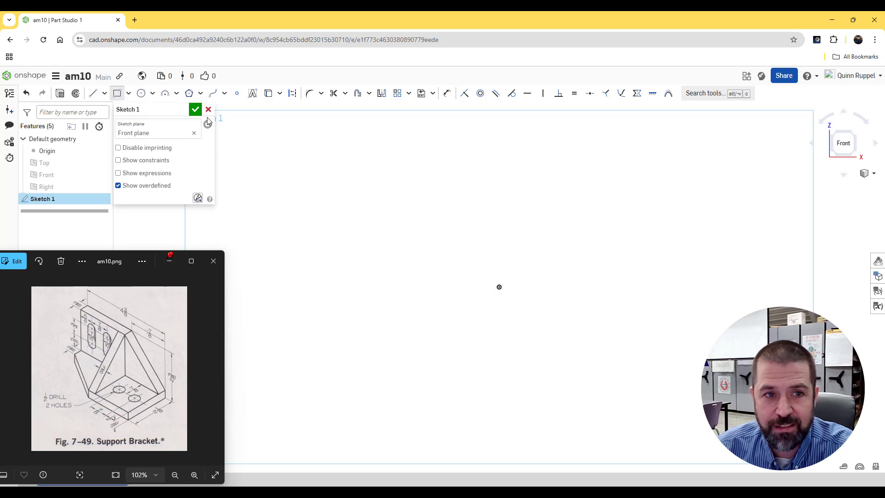
pyautogui.click(499, 287)
pyautogui.click(755, 422)
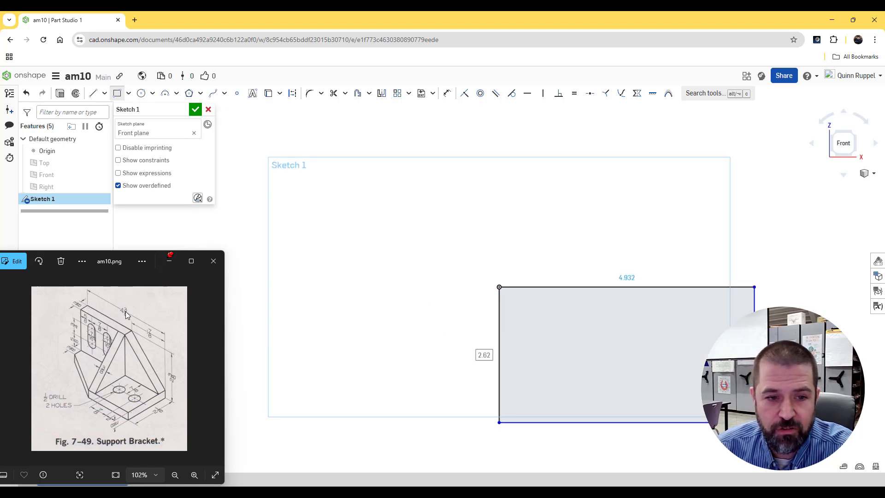
pyautogui.doubleClick(627, 275)
pyautogui.write('4+3/8')
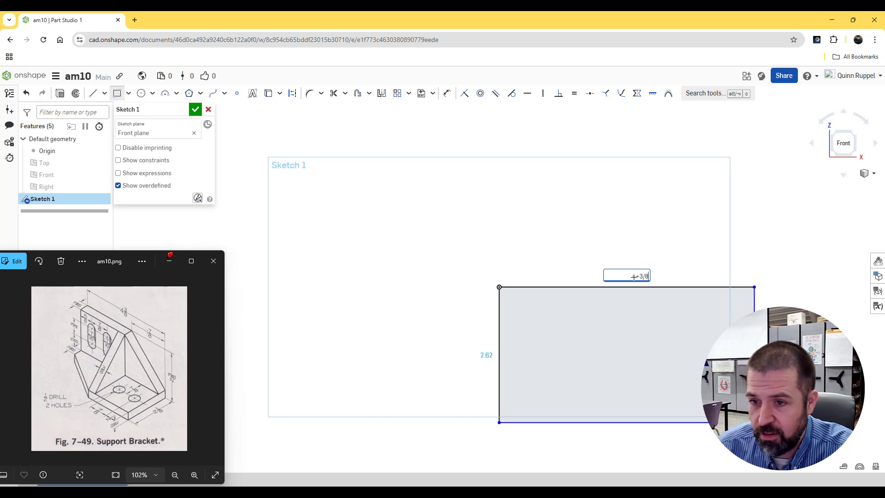
pyautogui.press('Return')
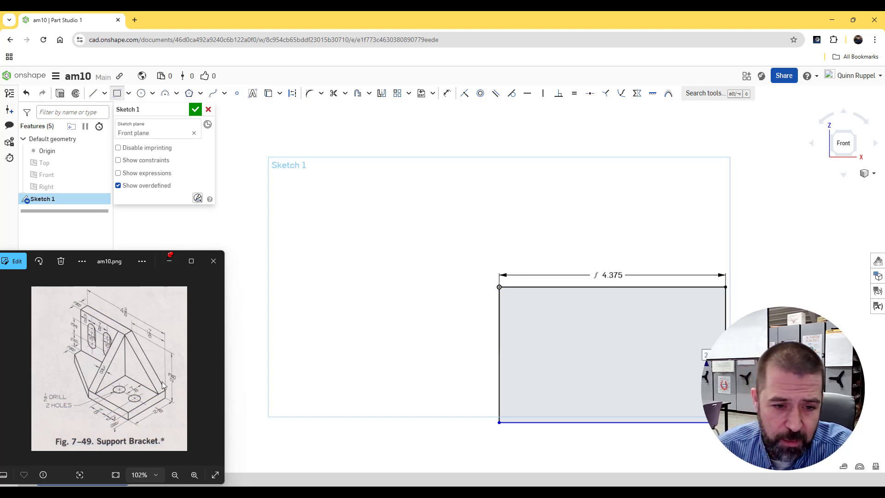
pyautogui.write('2')
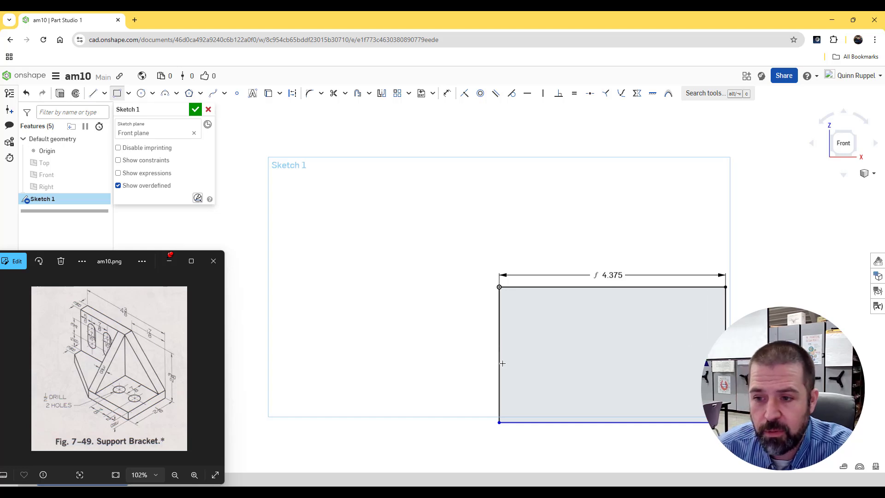
pyautogui.press('Return')
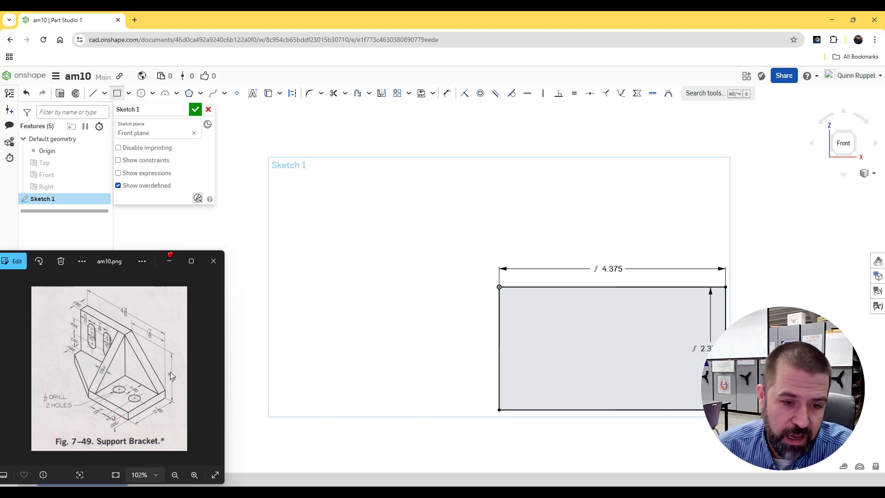
# Step: Draw a diagonal line about 2.145 in long from the rectangle's top edge to low on its right edge
pyautogui.click(93, 93)
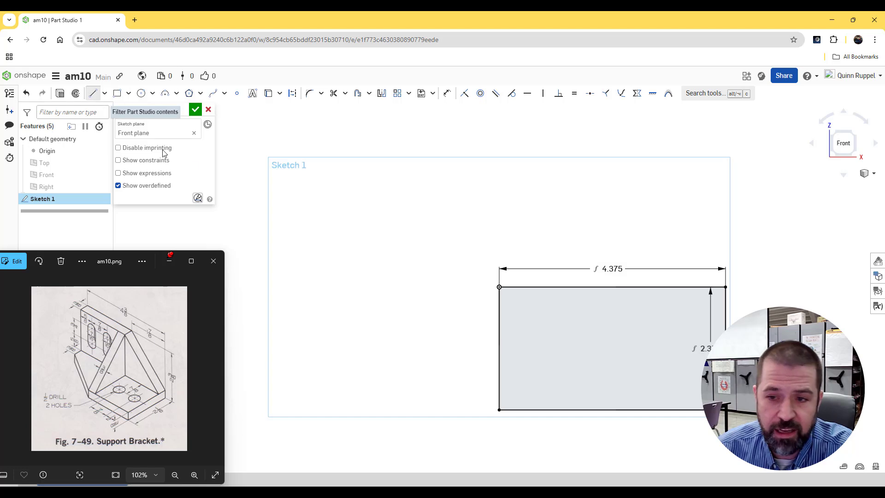
pyautogui.click(665, 287)
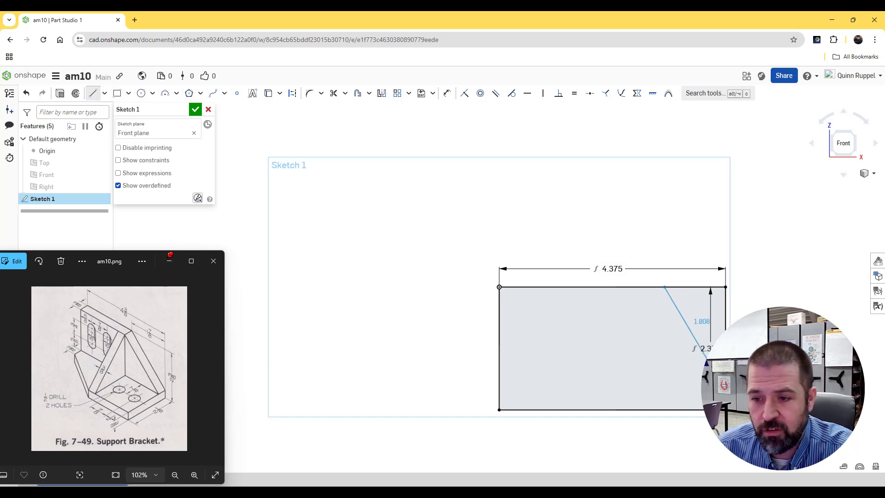
pyautogui.click(726, 388)
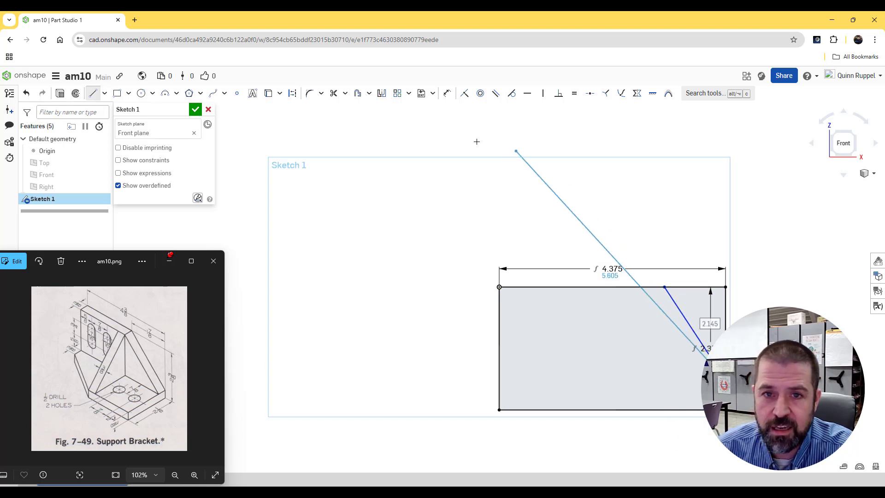
# Step: Dimension the diagonal's upper endpoint 1+7/8 in horizontally from the rectangle's right edge and finish the sketch
pyautogui.click(447, 94)
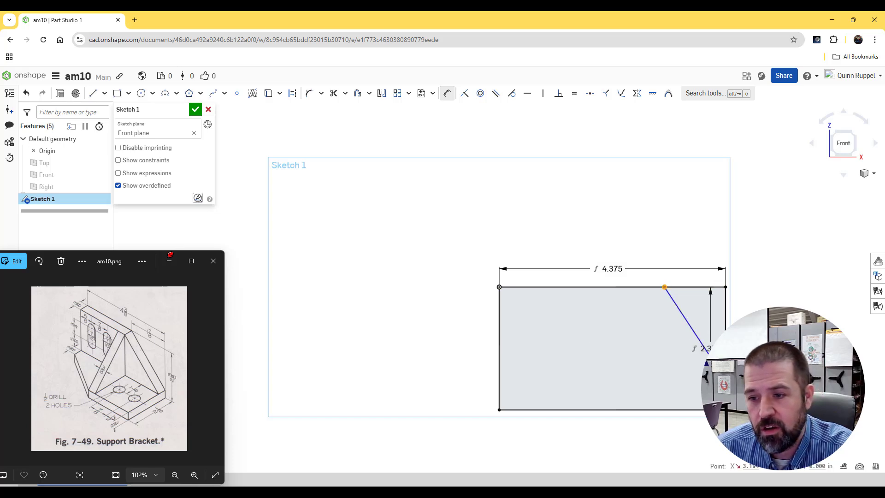
pyautogui.click(725, 379)
pyautogui.click(684, 235)
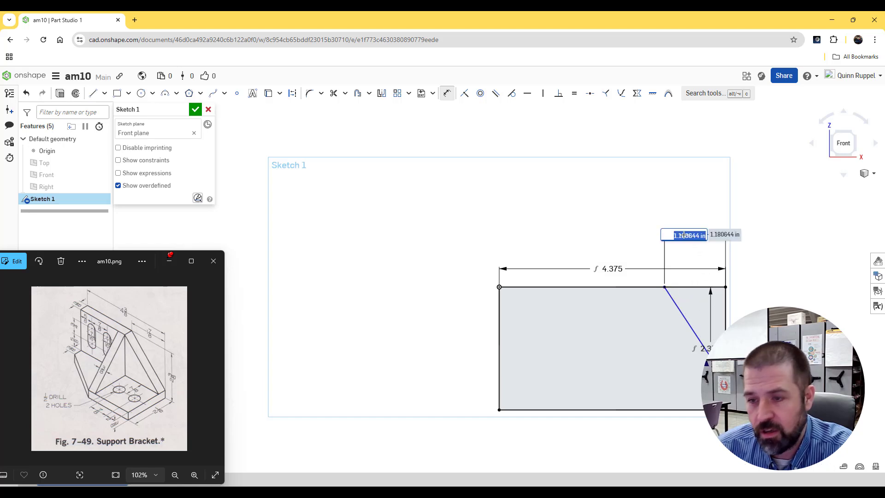
pyautogui.write('1')
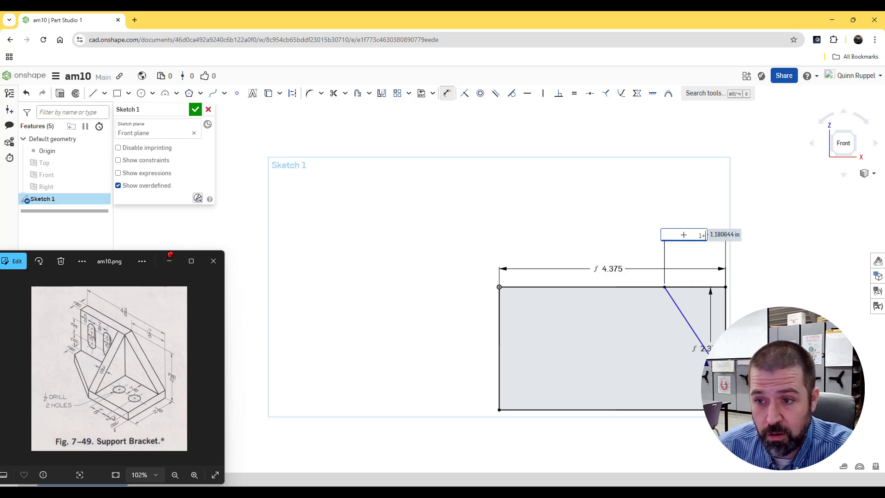
pyautogui.write('+7/8')
pyautogui.press('Return')
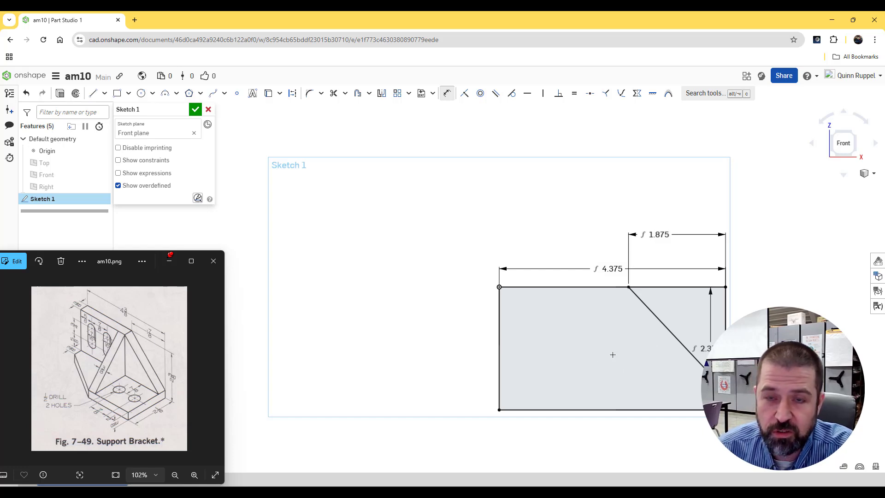
pyautogui.click(196, 110)
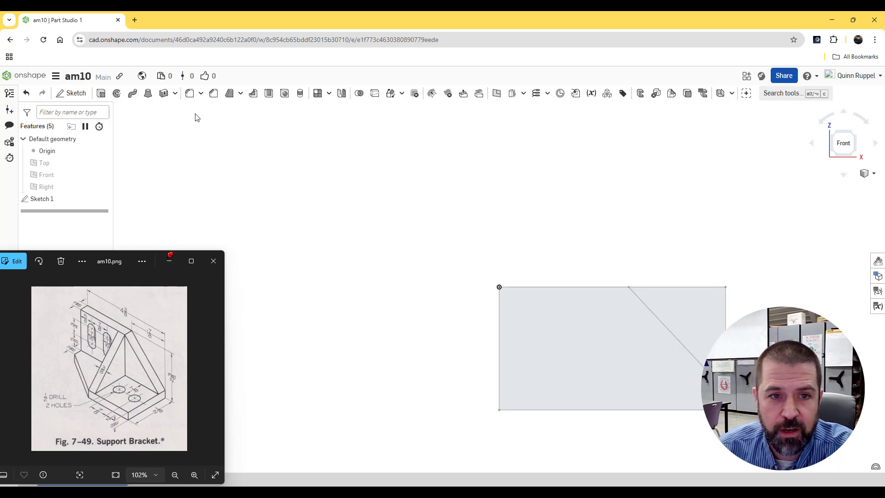
# Step: Extrude the larger sketch region left of the diagonal as a new solid with a blind depth of 3/8 in
pyautogui.moveTo(822, 244)
pyautogui.mouseDown(button='right')
pyautogui.moveTo(792, 261)
pyautogui.moveTo(832, 214)
pyautogui.mouseUp(button='right')
pyautogui.click(866, 174)
pyautogui.click(845, 187)
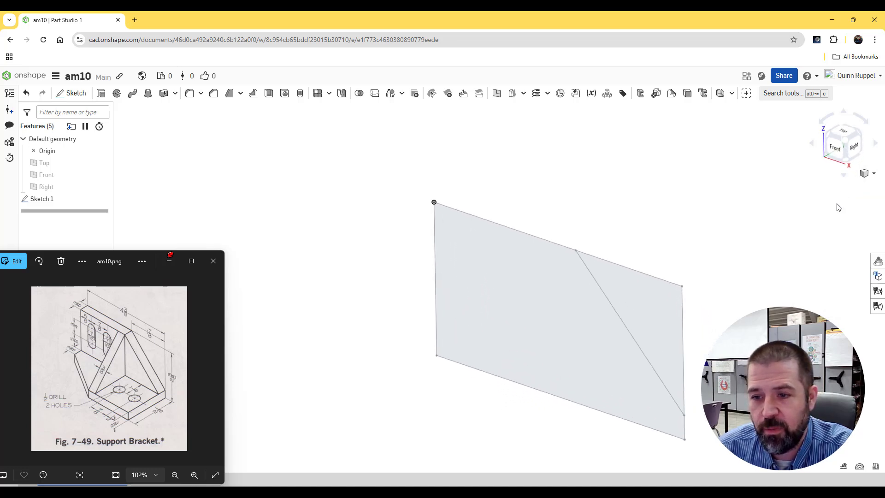
pyautogui.click(102, 95)
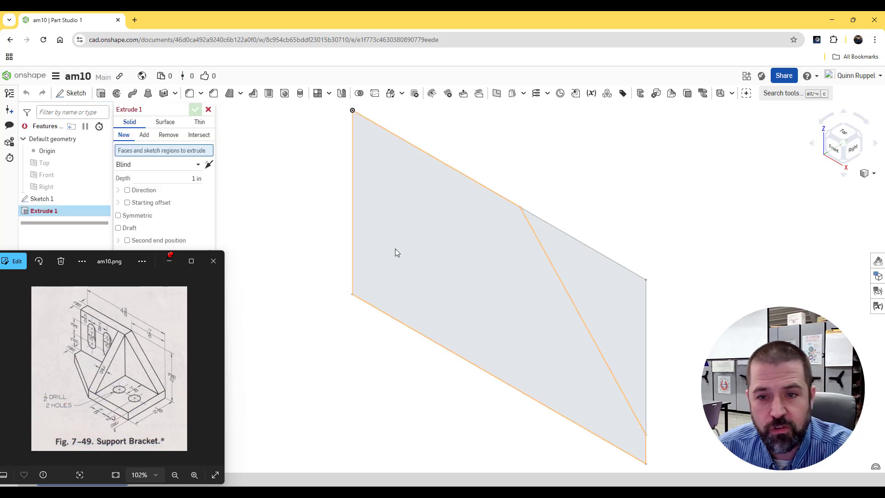
pyautogui.click(395, 248)
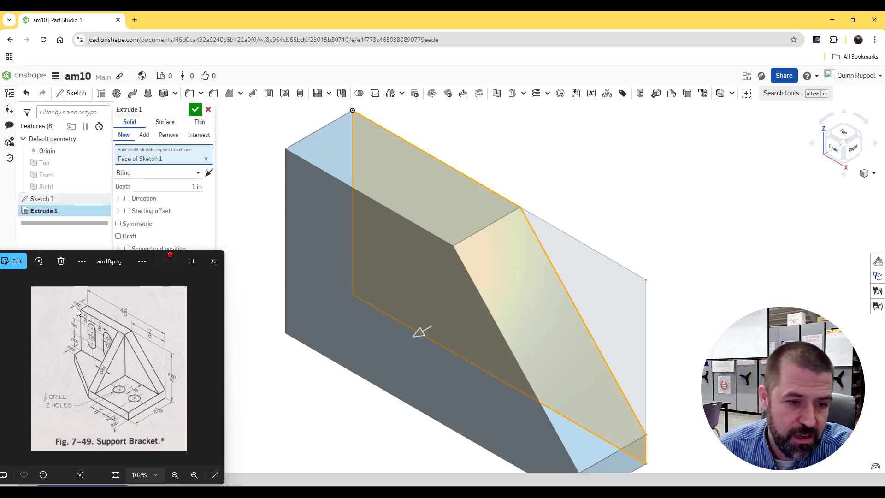
pyautogui.click(198, 186)
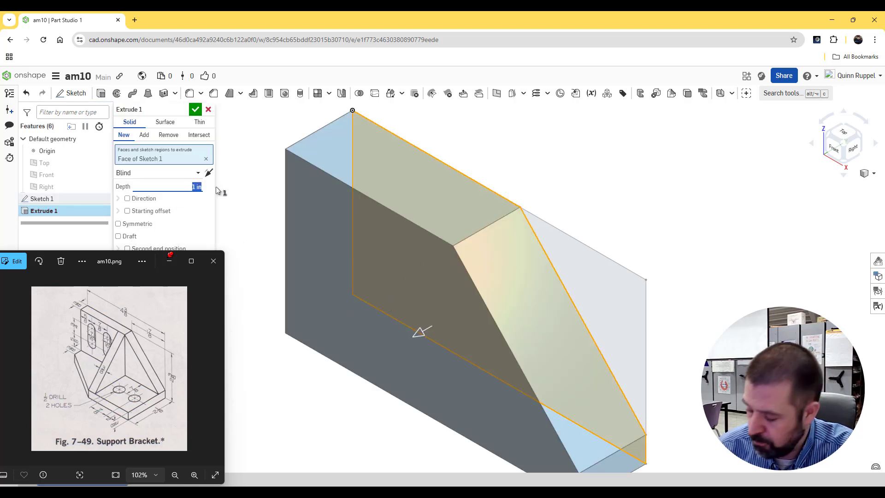
pyautogui.write('3/8')
pyautogui.press('Return')
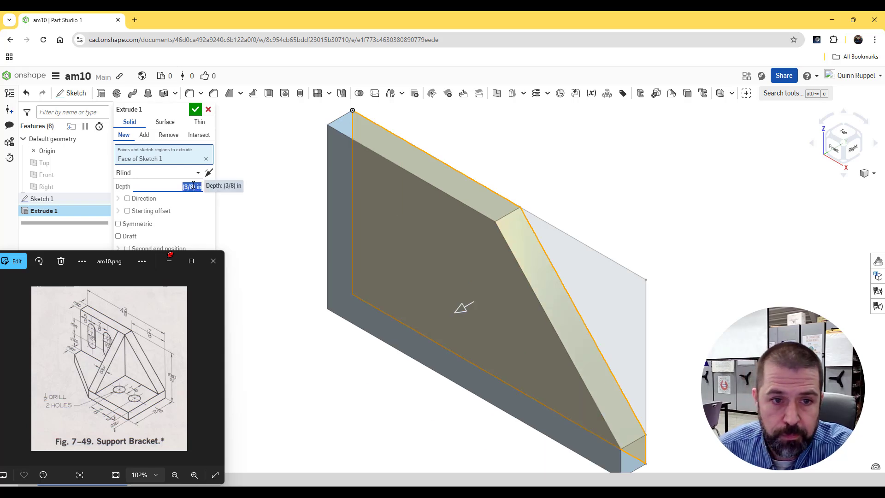
pyautogui.click(195, 109)
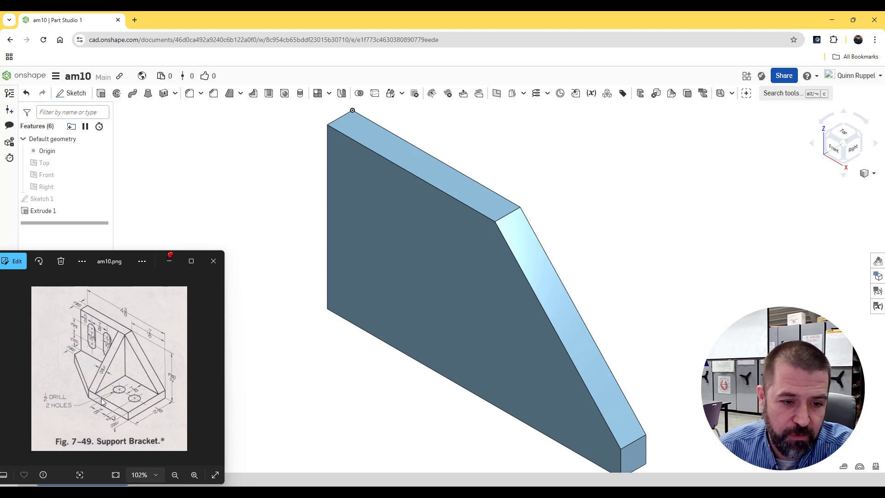
# Step: Start a new sketch on the bottom face of the extruded plate
pyautogui.moveTo(758, 241); pyautogui.dragTo(838, 150, button='right')
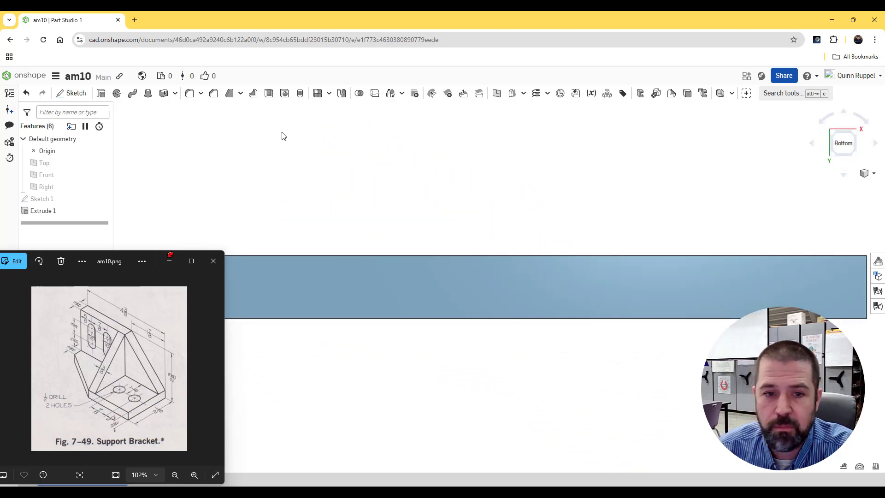
pyautogui.scroll(-3, 345, 205)
pyautogui.moveTo(350, 222); pyautogui.dragTo(367, 240, button='middle')
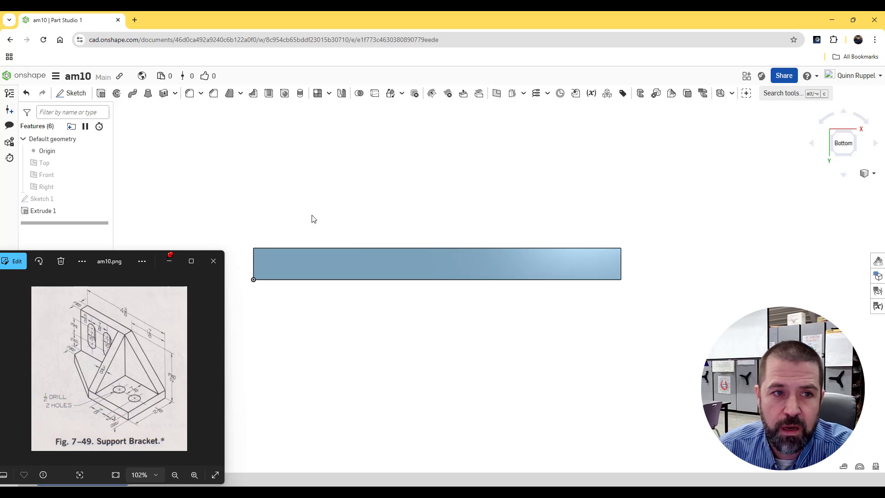
pyautogui.click(74, 93)
pyautogui.click(348, 265)
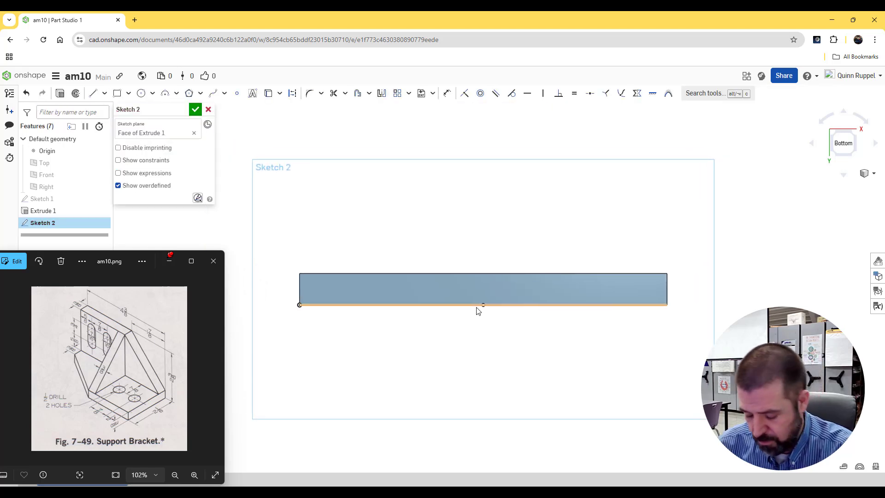
# Step: Draw a vertical 3/8 in line outward from the top-left corner of the plate's bottom face
pyautogui.click(93, 94)
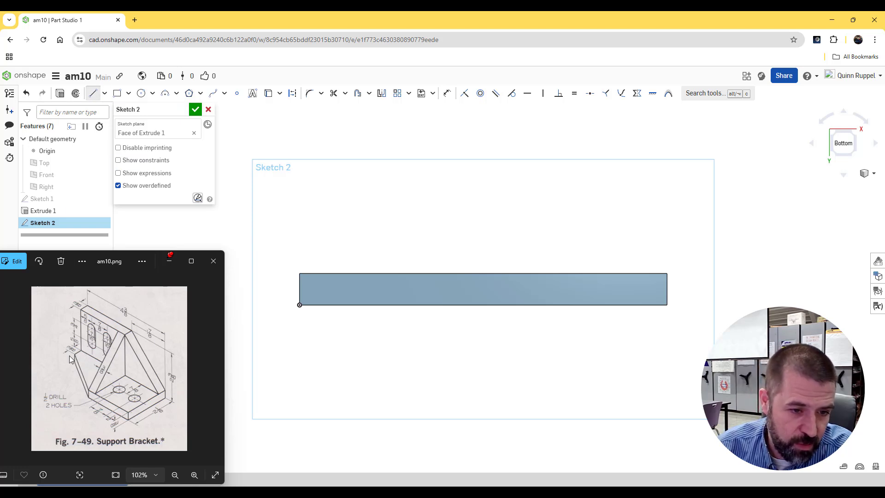
pyautogui.click(300, 273)
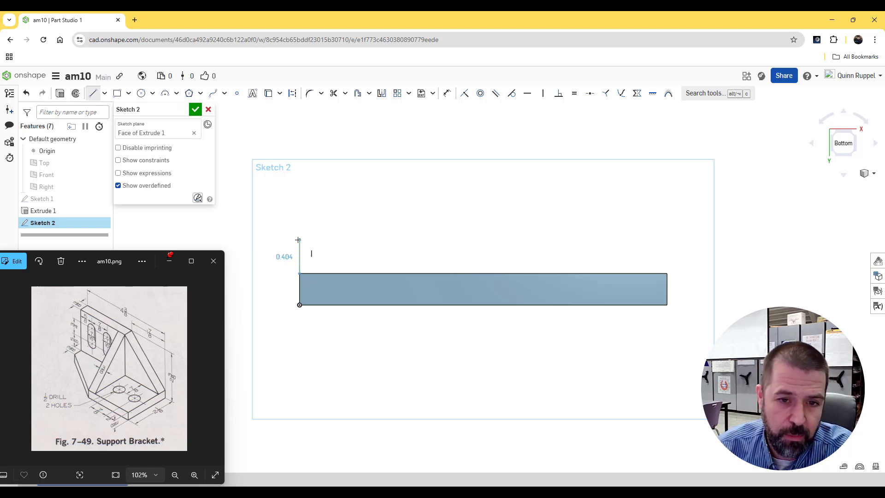
pyautogui.write('3/8')
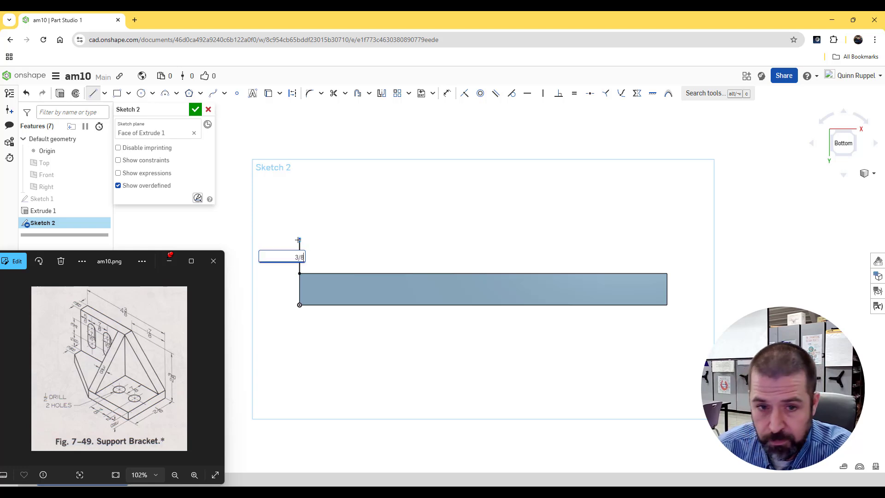
pyautogui.press('Return')
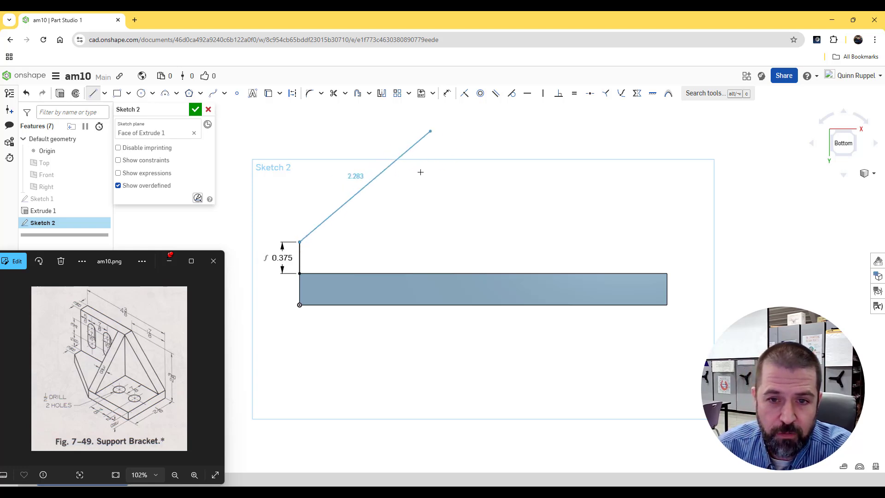
# Step: Continue the outline with a diagonal about 2.116 in long, a horizontal line, and a vertical line about 1.59 in closing at the plate's corner
pyautogui.moveTo(444, 155); pyautogui.dragTo(414, 198, button='middle')
pyautogui.click(416, 183)
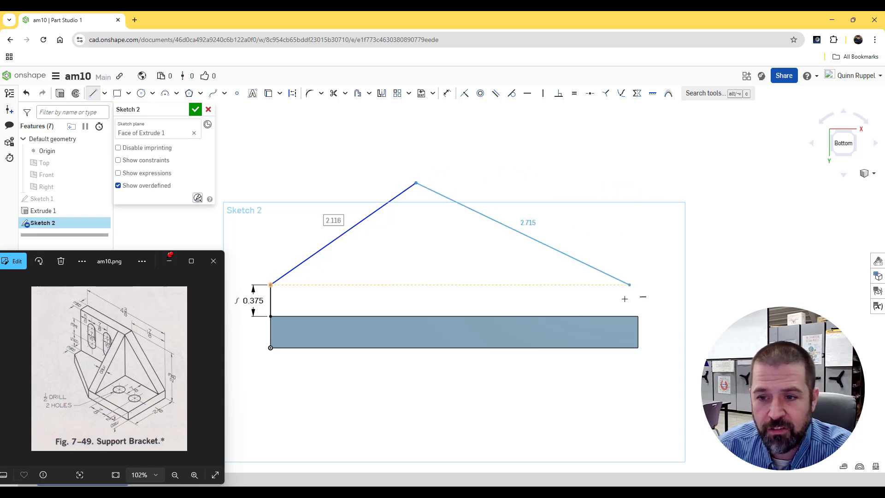
pyautogui.click(638, 183)
pyautogui.click(638, 317)
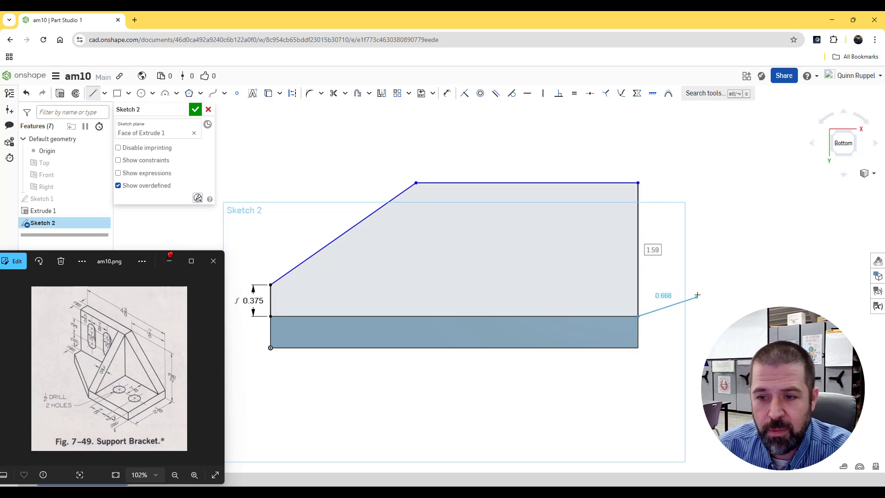
pyautogui.rightClick(702, 280)
pyautogui.click(724, 286)
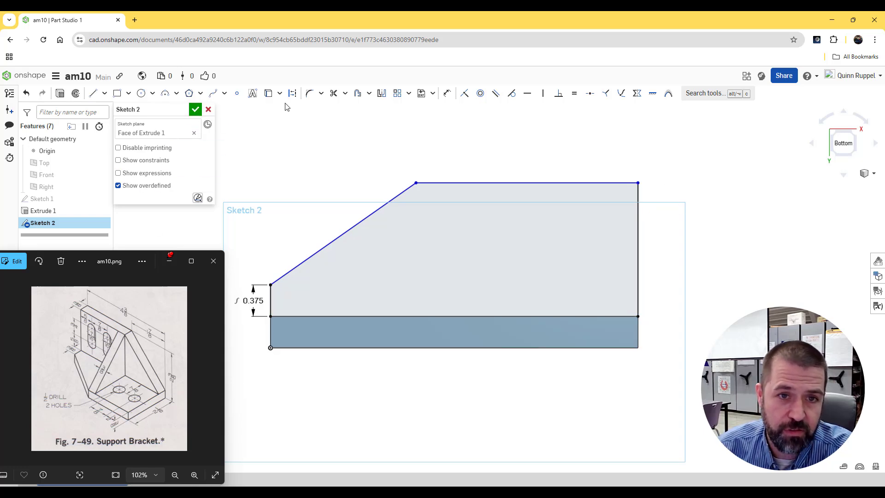
# Step: Dimension the base's overall depth, from the outline's outer horizontal line to the plate's far corner, as 2+1/8 in
pyautogui.click(447, 93)
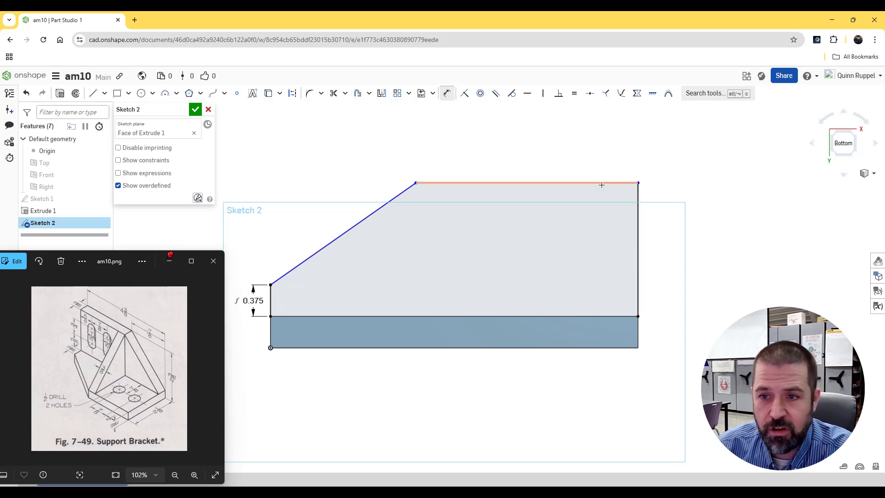
pyautogui.click(603, 189)
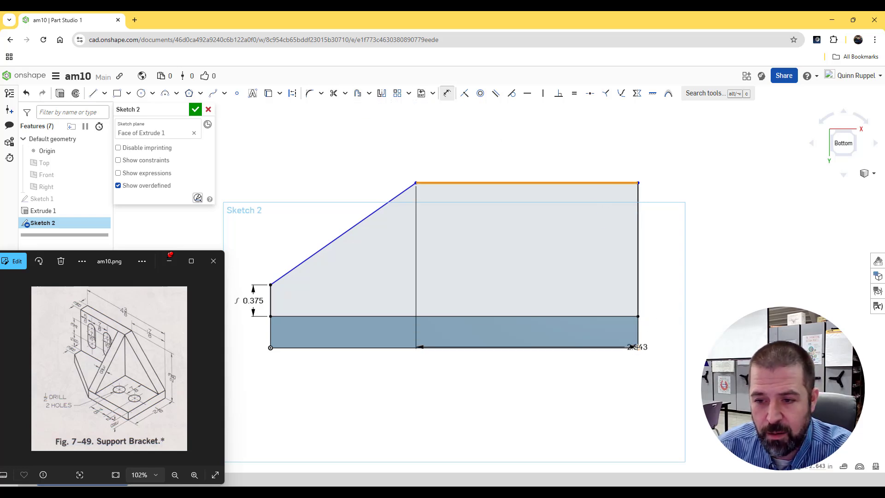
pyautogui.click(638, 347)
pyautogui.click(697, 323)
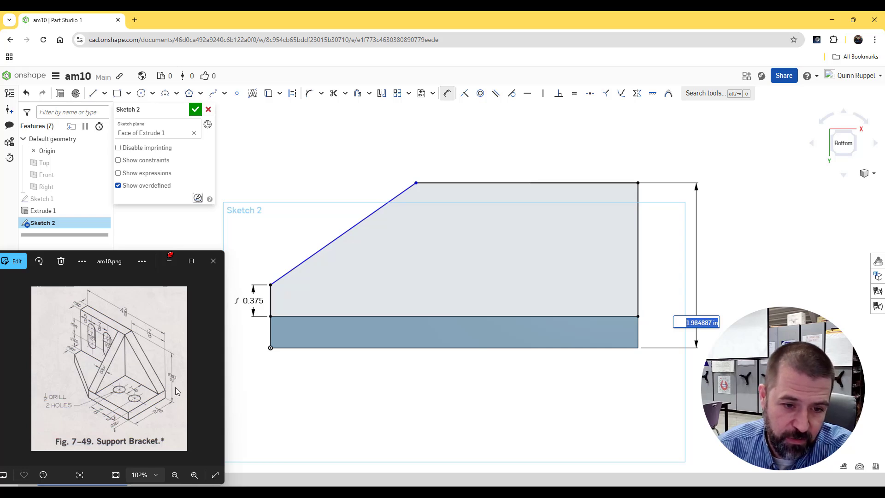
pyautogui.write('2+')
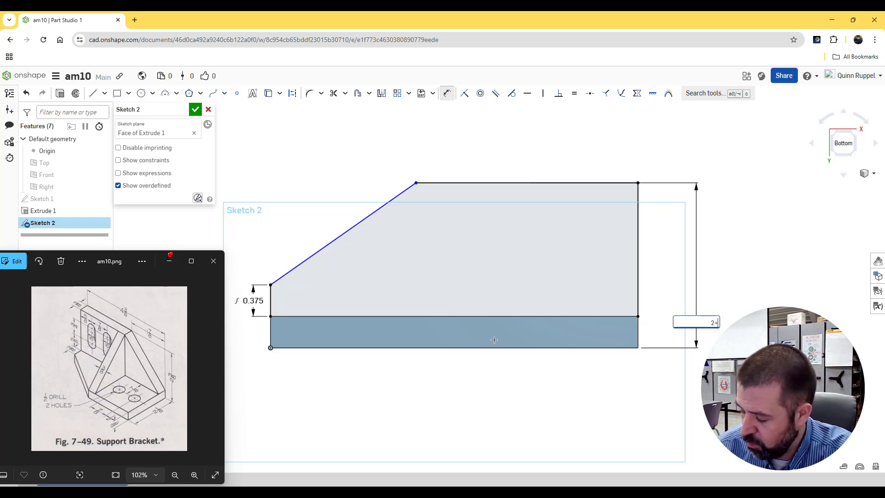
pyautogui.write('1/8')
pyautogui.press('Return')
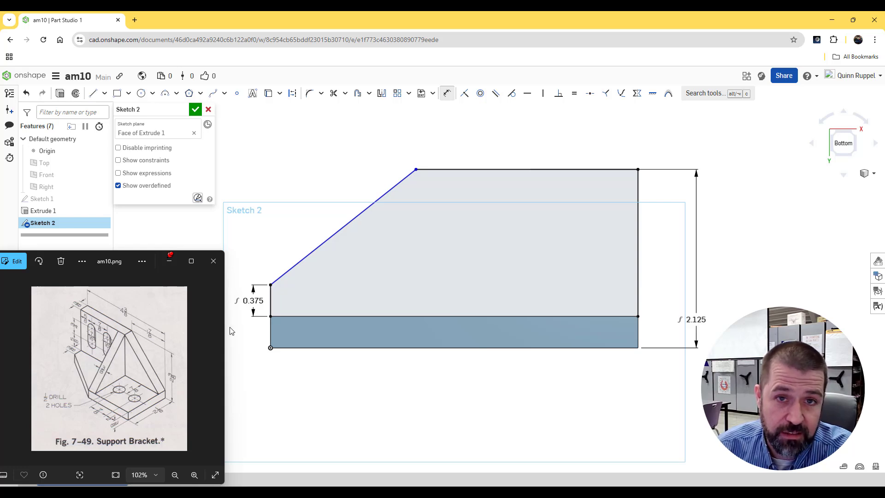
# Step: Dimension the outline's outer horizontal line to 2.25 in between its endpoints
pyautogui.click(446, 93)
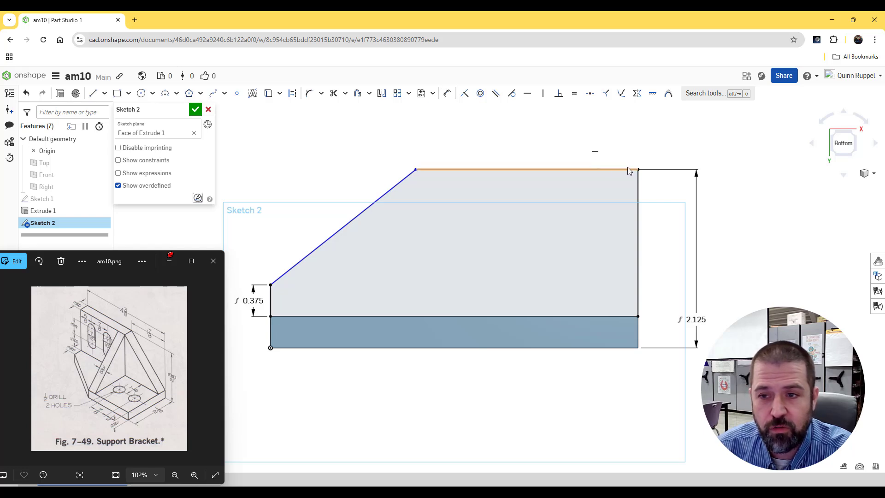
pyautogui.click(447, 93)
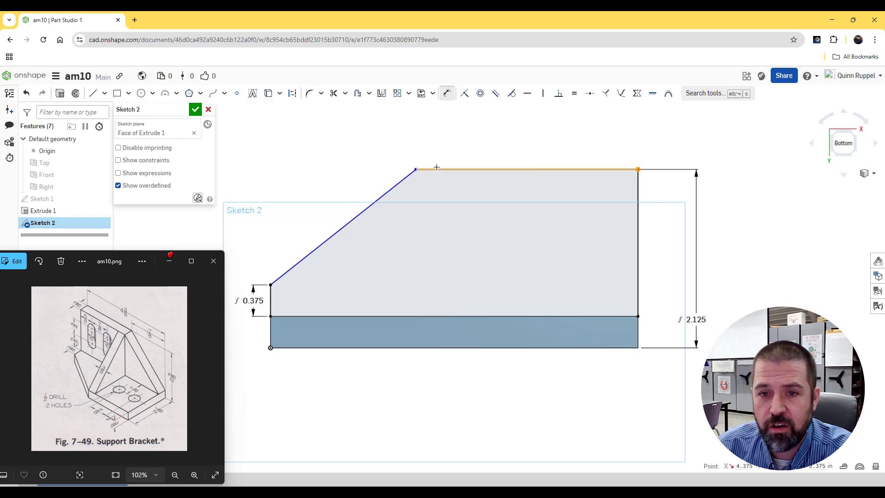
pyautogui.click(419, 170)
pyautogui.click(443, 133)
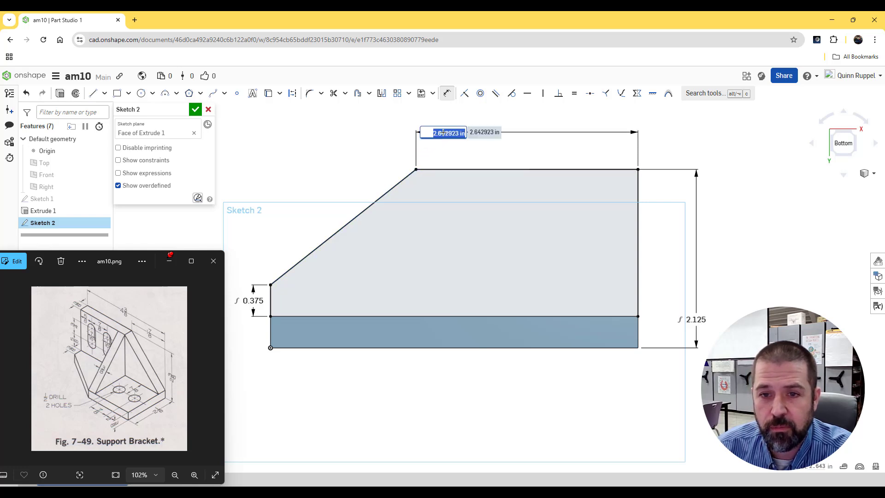
pyautogui.write('2.25')
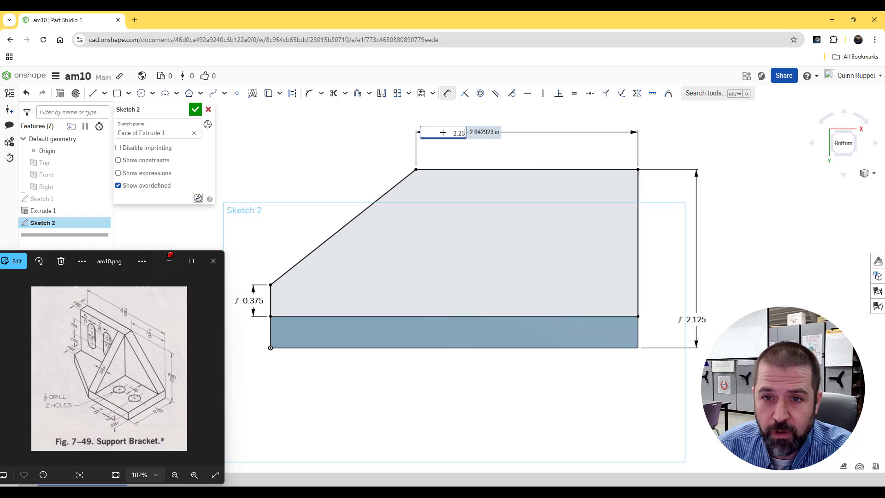
pyautogui.press('Return')
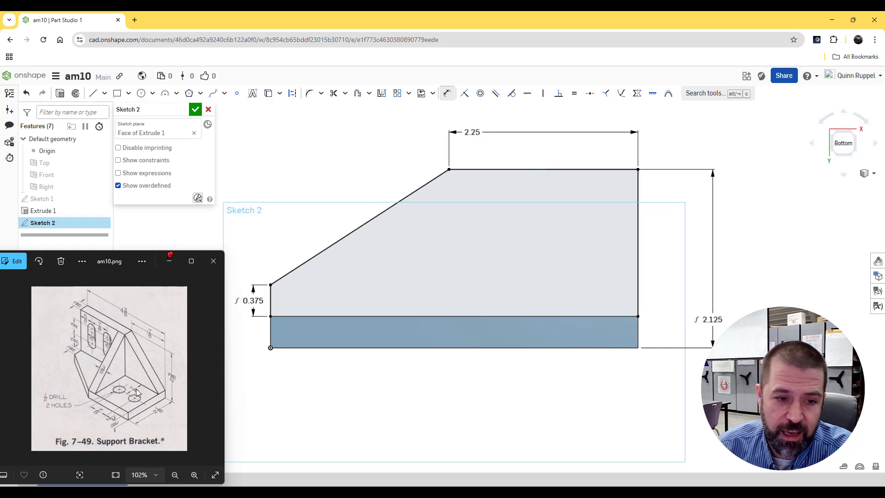
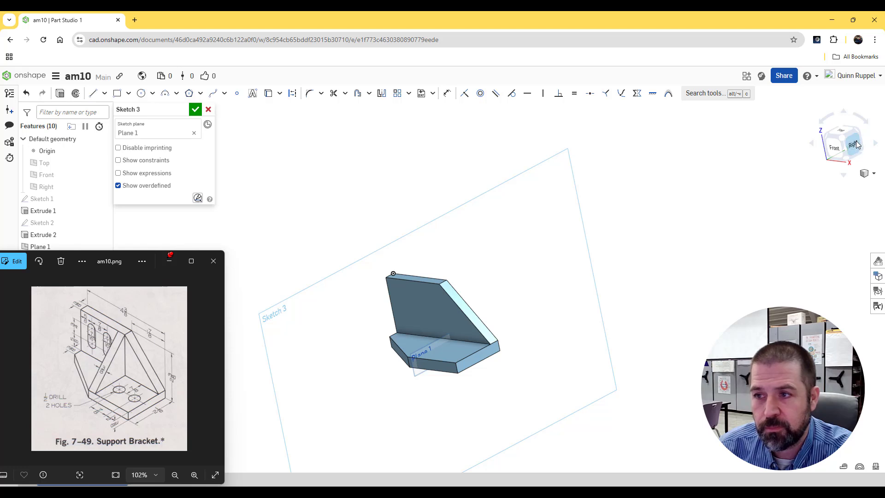
# Step: Project the rib's corner points into Sketch 3: the base's front top corner, the inner base-plate corner, and the back plate's upper front corner
pyautogui.click(854, 144)
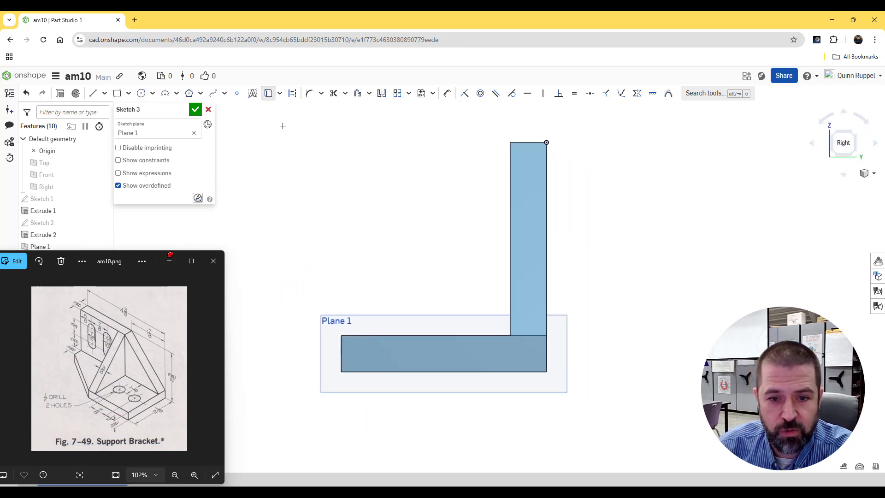
pyautogui.click(344, 336)
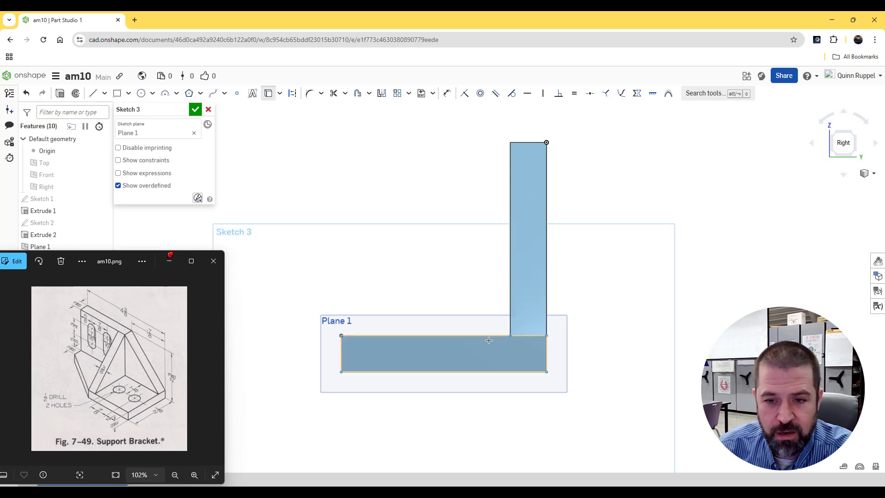
pyautogui.click(509, 336)
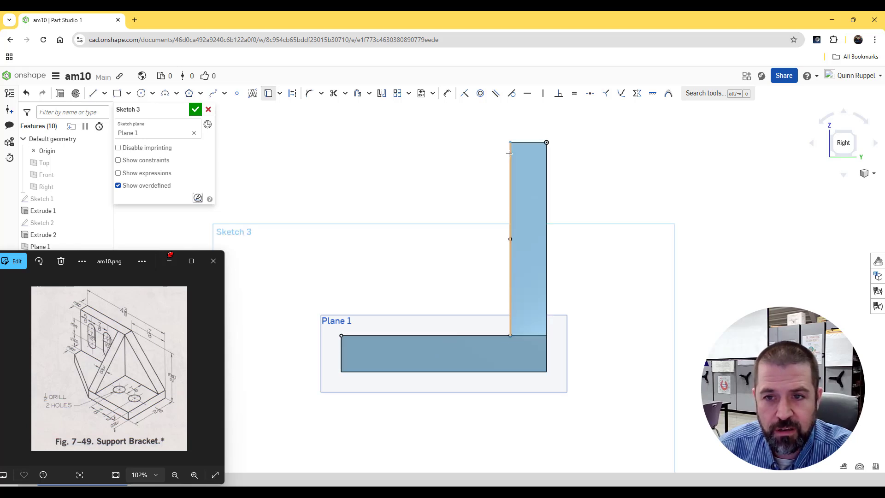
pyautogui.moveTo(664, 195); pyautogui.dragTo(626, 263, button='right')
pyautogui.moveTo(431, 337); pyautogui.dragTo(452, 376, button='middle')
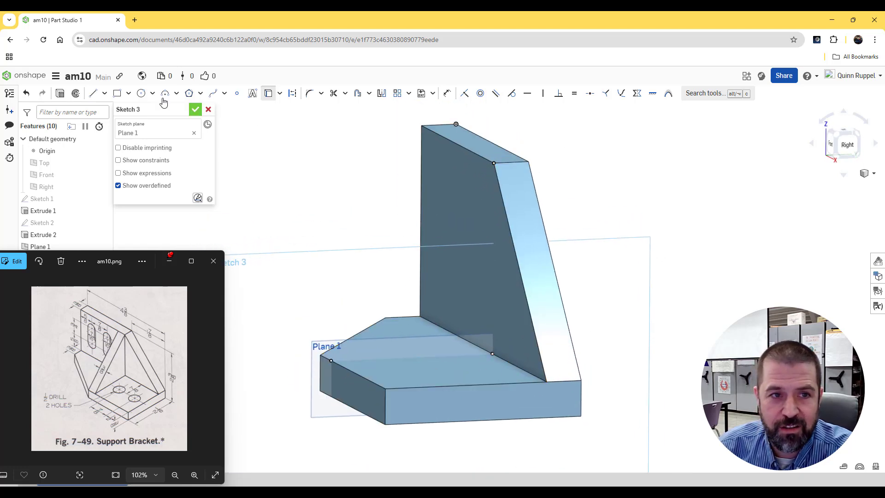
# Step: Draw a closed triangular rib profile through the three projected points and finish the sketch
pyautogui.click(93, 93)
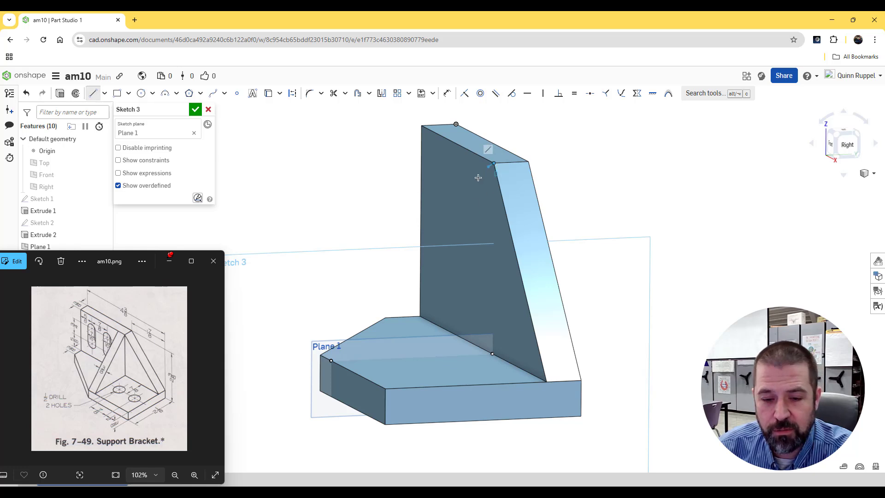
pyautogui.click(494, 162)
pyautogui.click(331, 360)
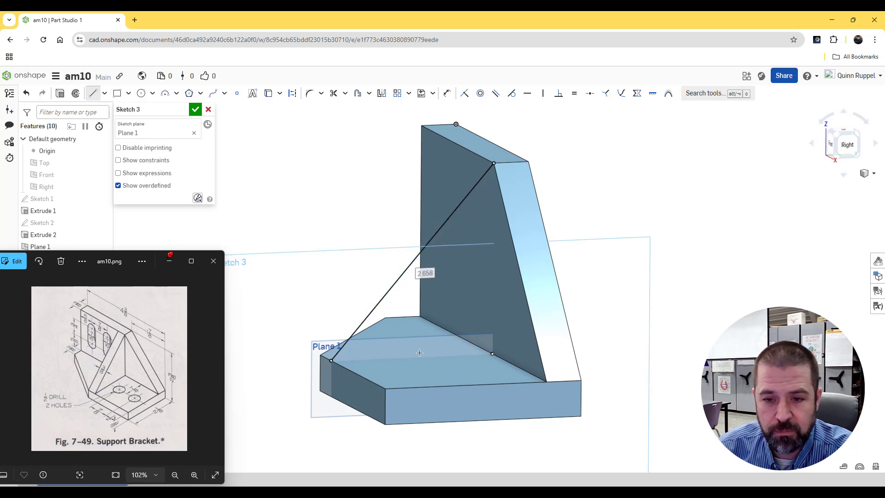
pyautogui.click(492, 354)
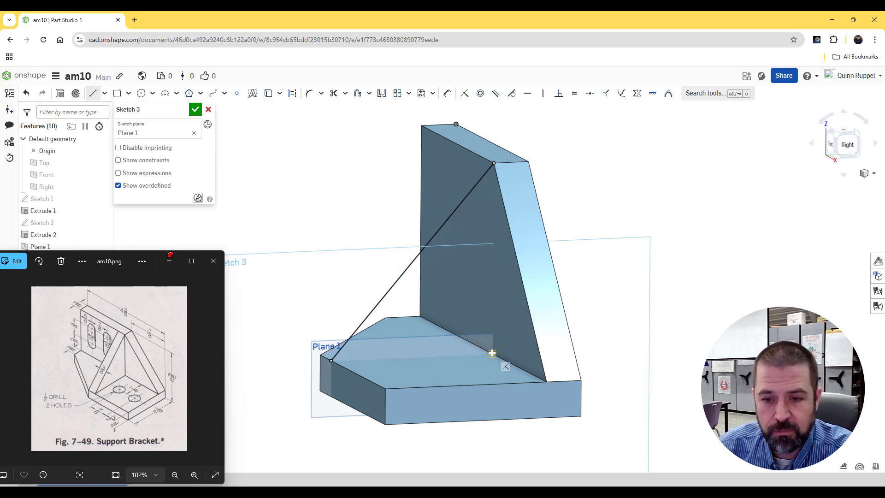
pyautogui.click(494, 163)
pyautogui.click(492, 353)
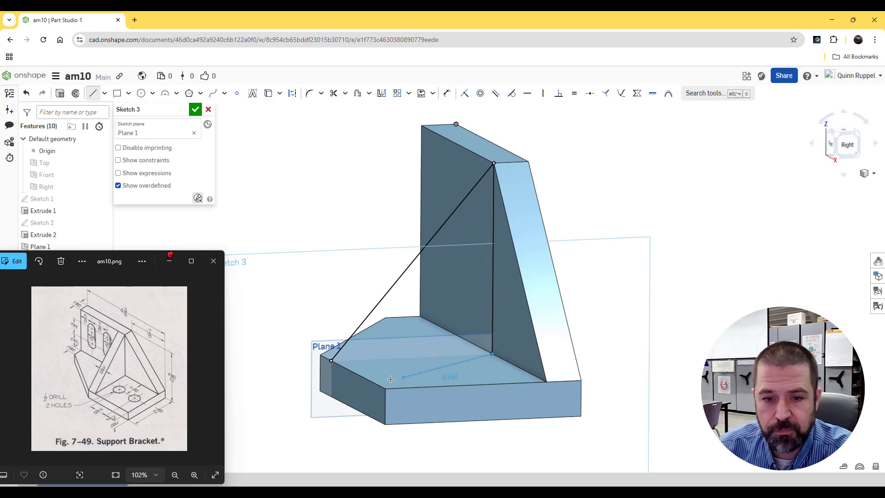
pyautogui.click(330, 360)
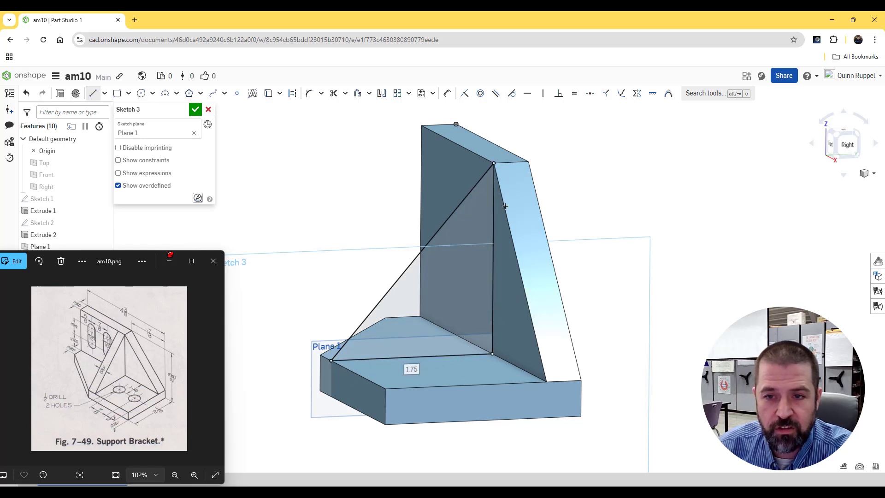
pyautogui.click(195, 109)
# Step: Extrude the triangular profile as an added solid, blind 3/8 in deep, with the direction flipped toward the base's chamfered side
pyautogui.moveTo(285, 263)
pyautogui.mouseDown(button='right')
pyautogui.moveTo(295, 269)
pyautogui.moveTo(192, 151)
pyautogui.mouseUp(button='right')
pyautogui.click(101, 93)
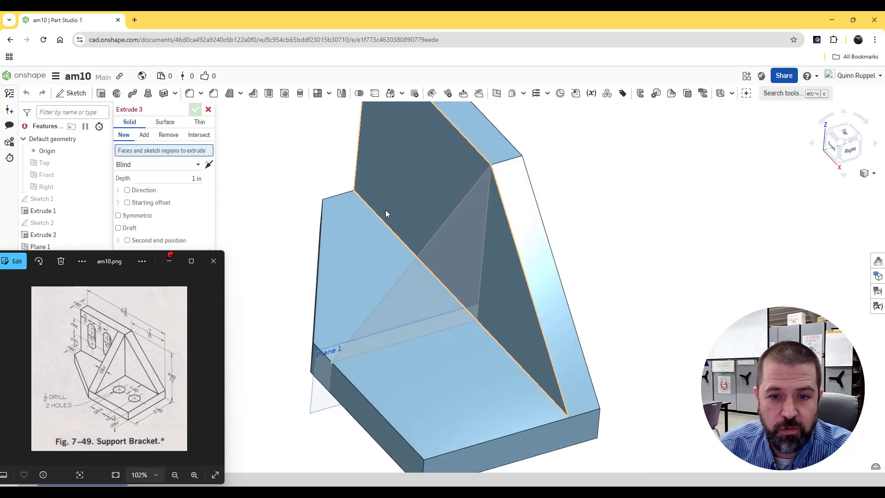
pyautogui.click(439, 275)
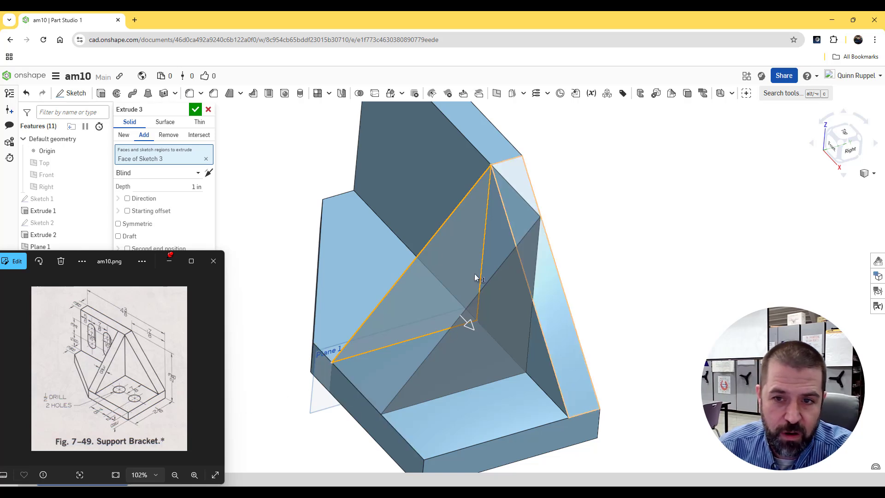
pyautogui.click(208, 172)
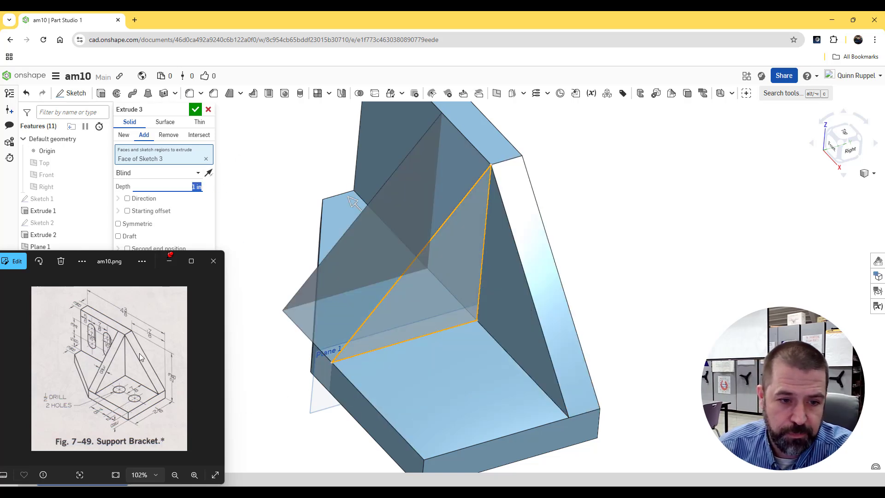
pyautogui.write('3')
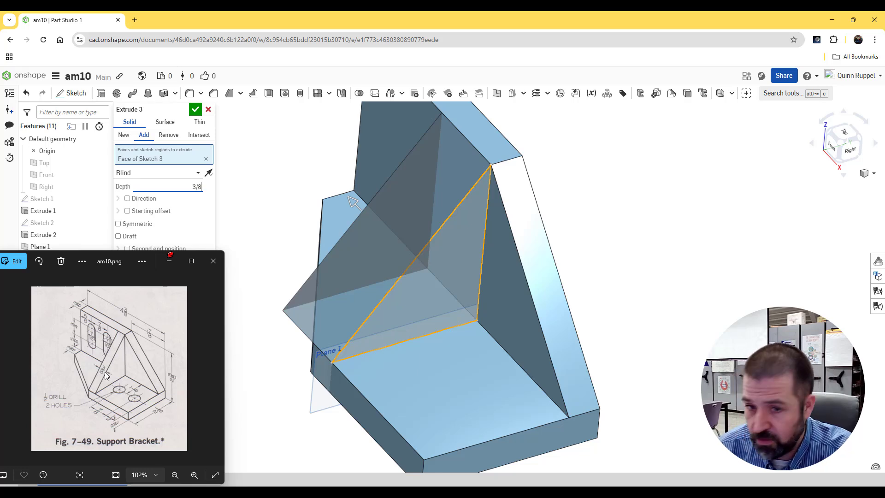
pyautogui.write('/8')
pyautogui.press('Return')
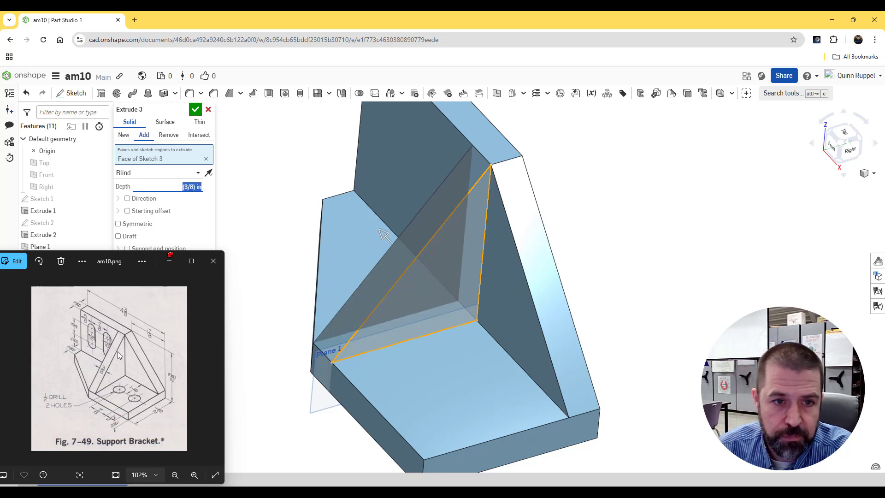
pyautogui.click(195, 109)
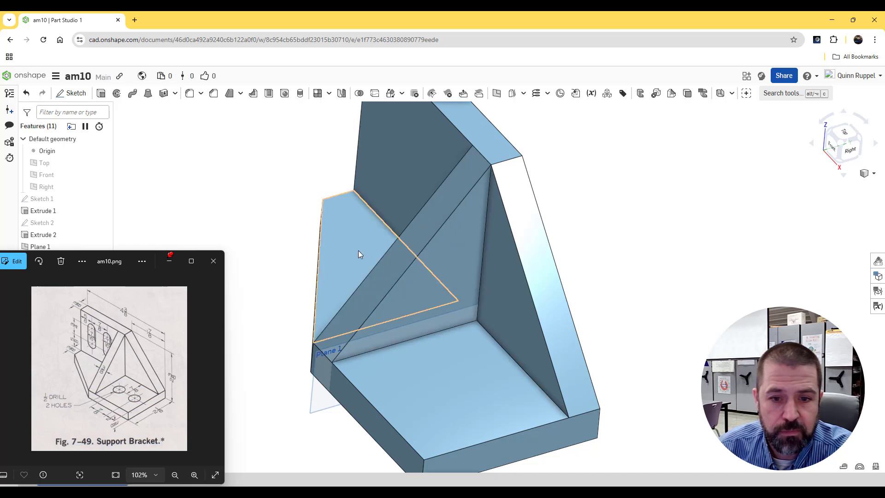
# Step: Move the am10.png reference drawing window aside to uncover the feature list
pyautogui.scroll(-2, 360, 253)
pyautogui.moveTo(383, 264); pyautogui.dragTo(399, 290, button='middle')
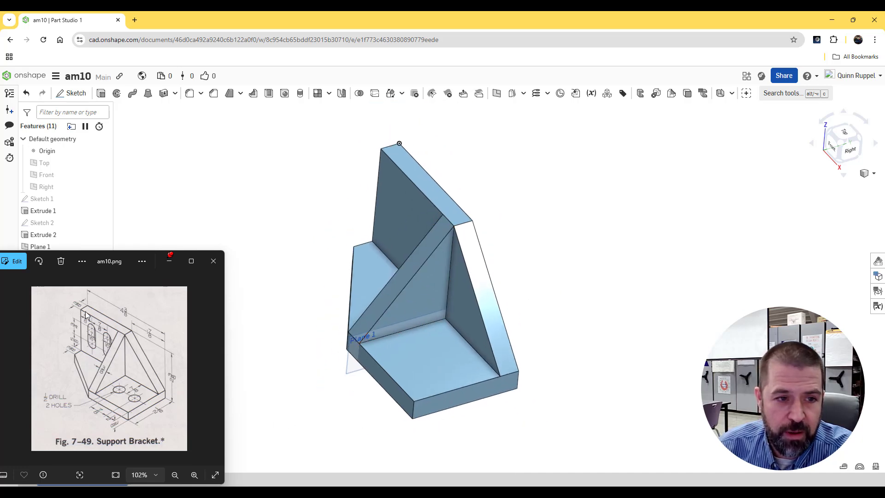
pyautogui.moveTo(112, 262); pyautogui.dragTo(201, 291)
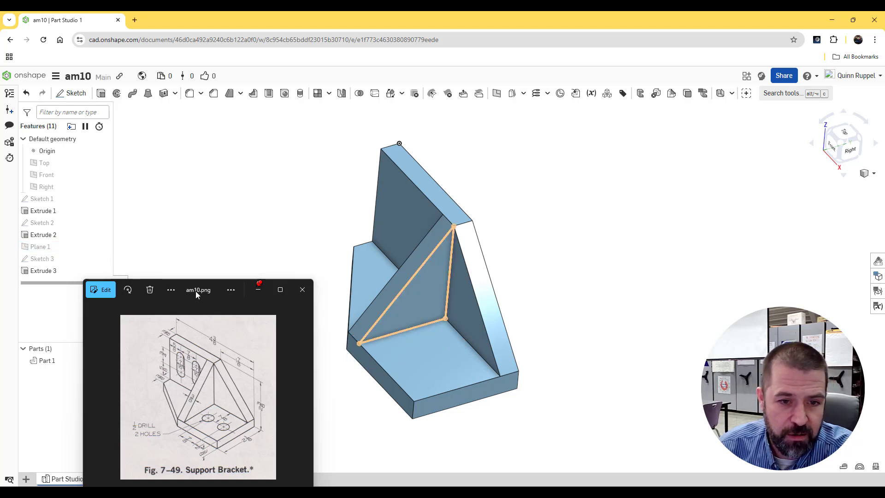
# Step: Start a sketch on the base's rectangular top face beside the rib and view it straight on, keeping the reference drawing clear of the model
pyautogui.moveTo(196, 291); pyautogui.dragTo(107, 259)
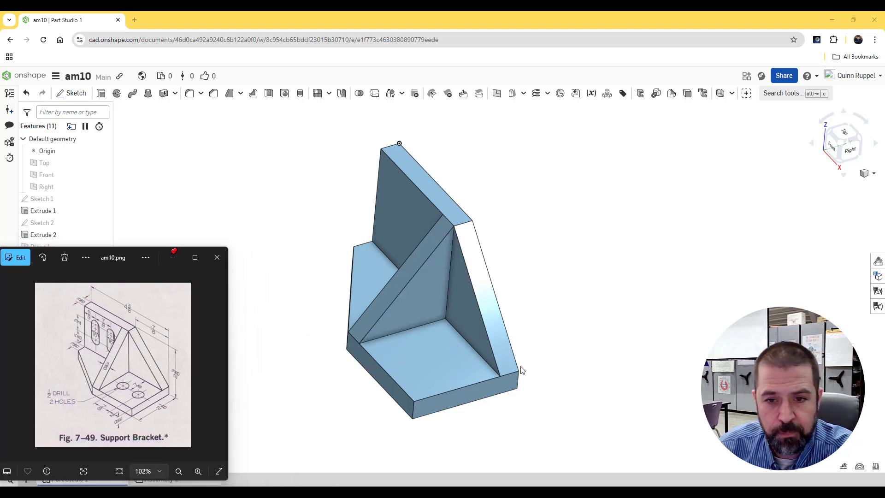
pyautogui.moveTo(519, 374); pyautogui.dragTo(519, 320, button='middle')
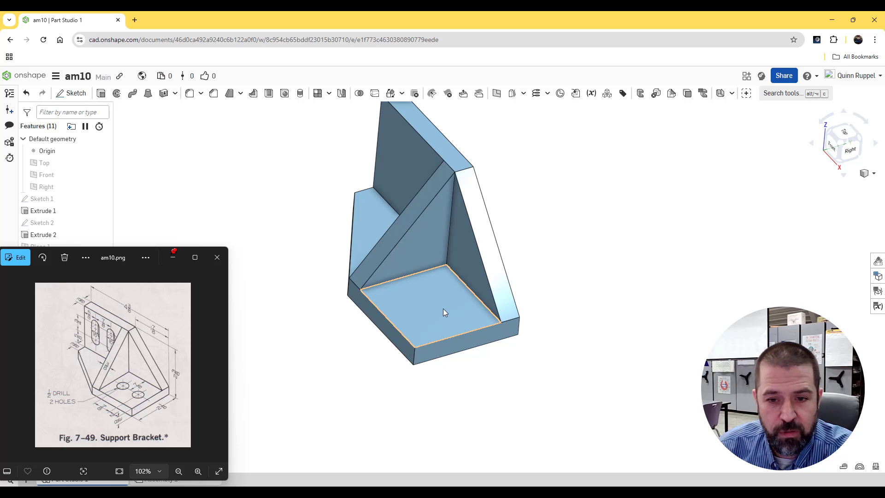
pyautogui.click(74, 93)
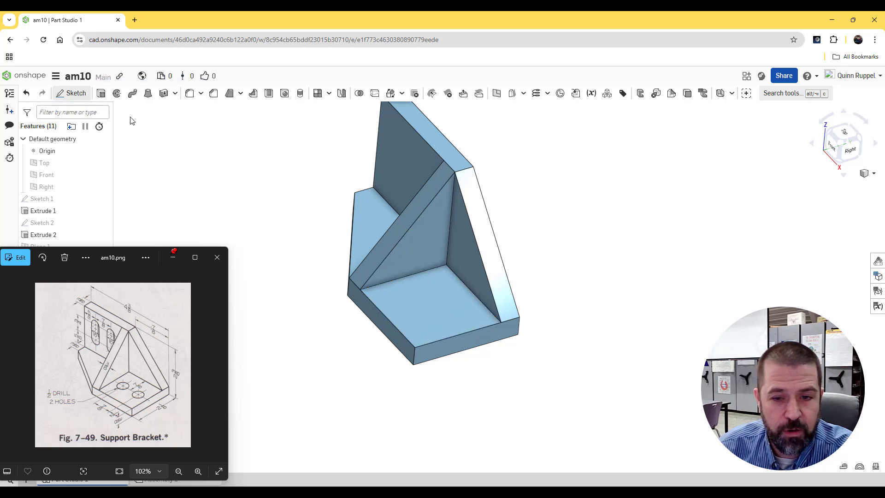
pyautogui.click(415, 289)
pyautogui.press('n')
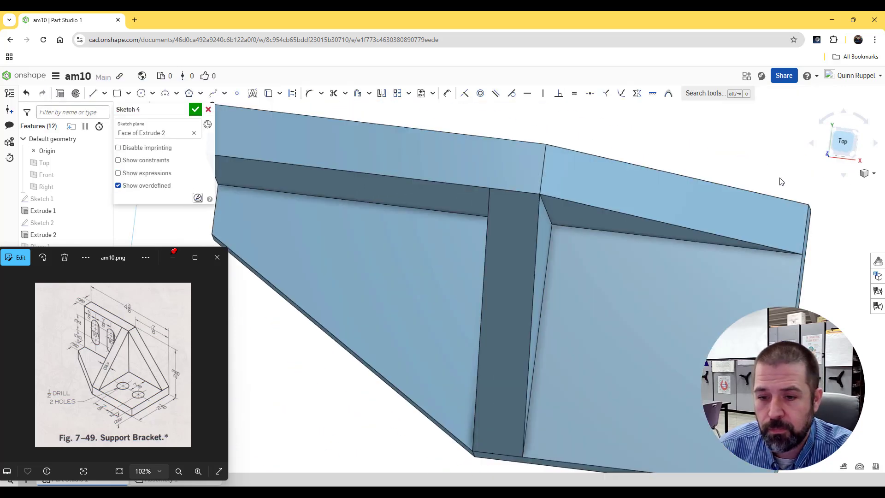
pyautogui.scroll(-5, 781, 215)
pyautogui.moveTo(758, 218); pyautogui.dragTo(588, 184, button='middle')
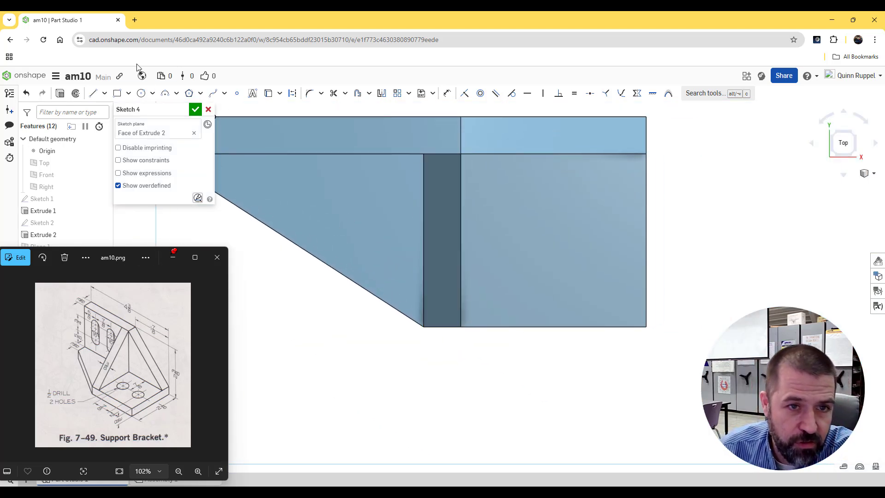
# Step: Draw two circles of 0.5 in diameter side by side on the base's rectangular face
pyautogui.click(141, 93)
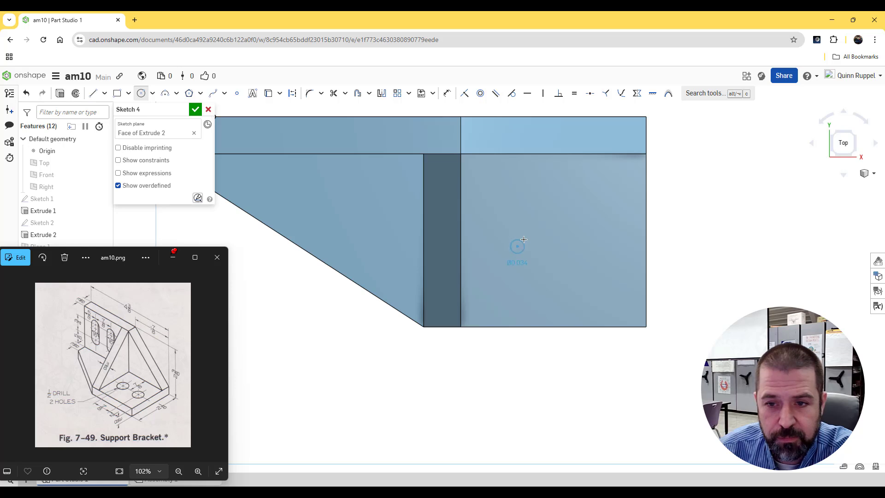
pyautogui.click(517, 246)
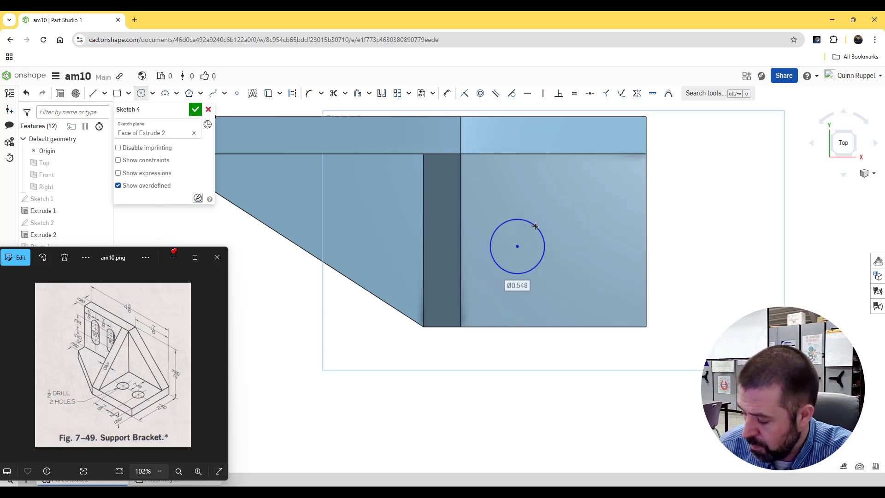
pyautogui.click(535, 227)
pyautogui.write('.5')
pyautogui.press('Return')
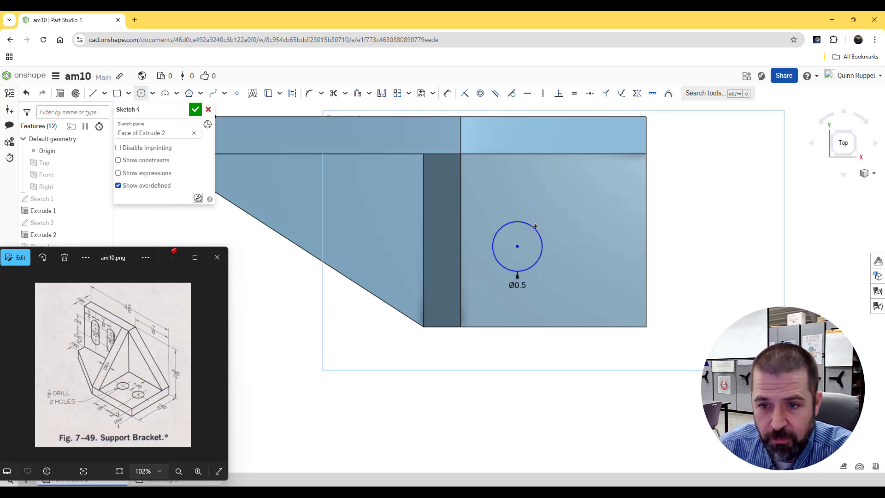
pyautogui.click(595, 250)
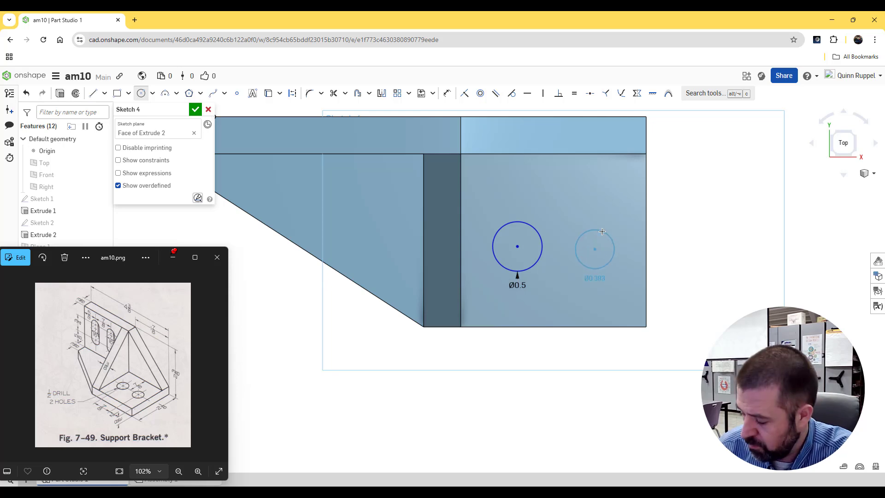
pyautogui.click(602, 232)
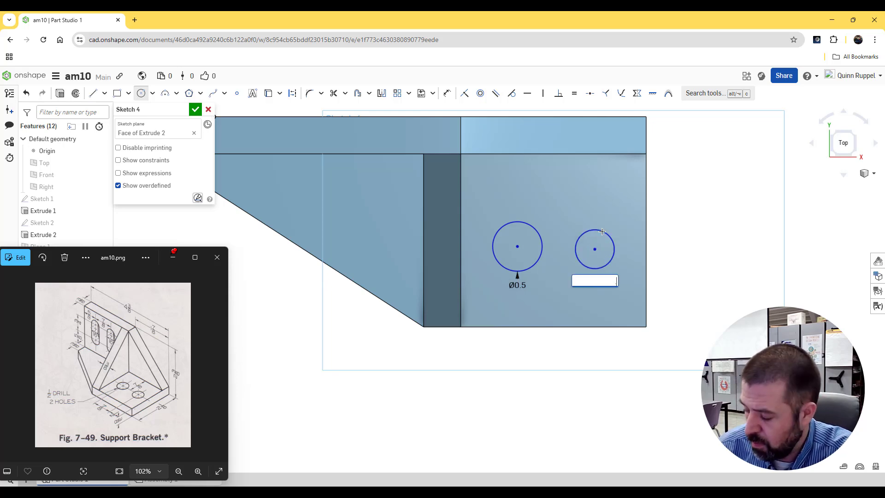
pyautogui.write('.5')
pyautogui.press('Return')
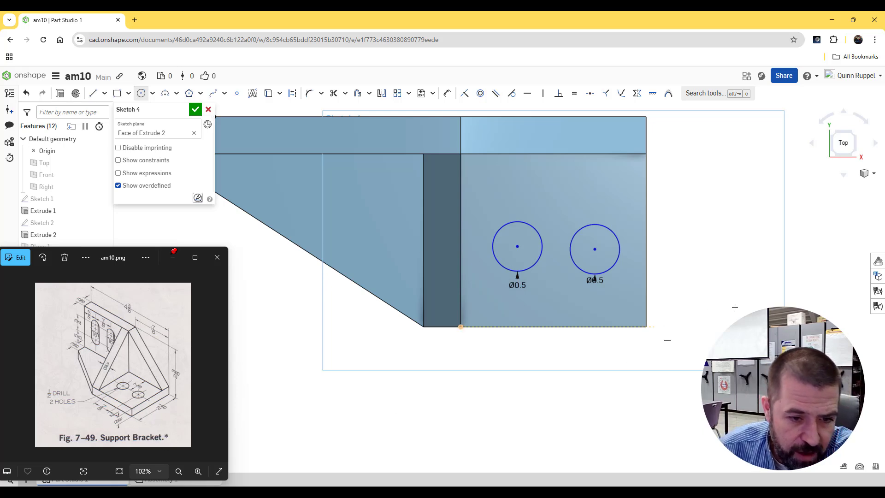
# Step: Dimension the outer circle's center 0.5 in from the base's end edge and space the two circle centers 7/8 in apart
pyautogui.click(447, 93)
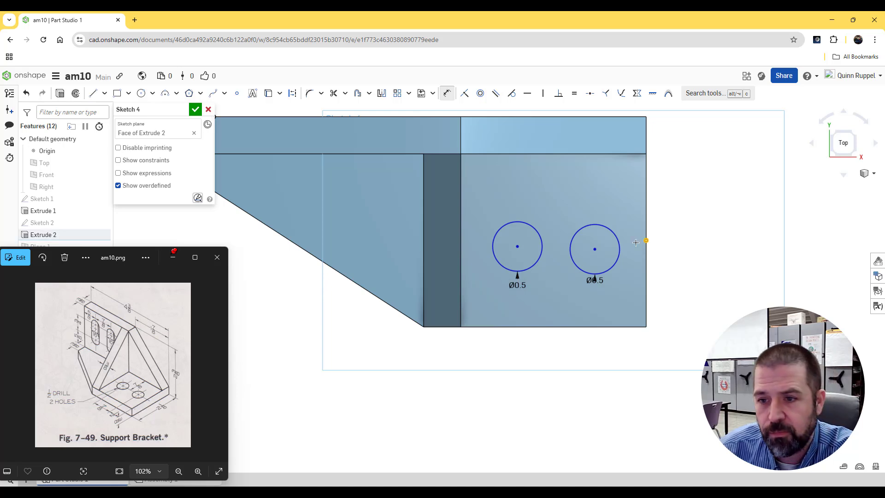
pyautogui.click(596, 250)
pyautogui.click(604, 198)
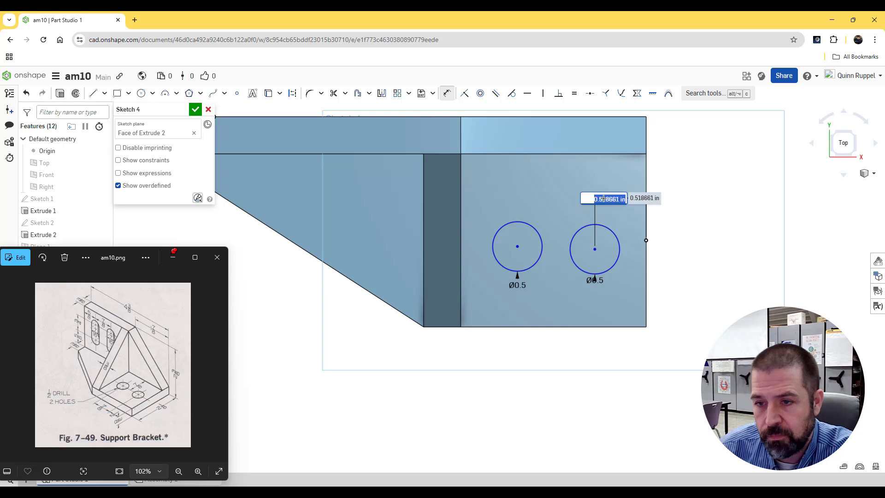
pyautogui.write('.5')
pyautogui.press('Return')
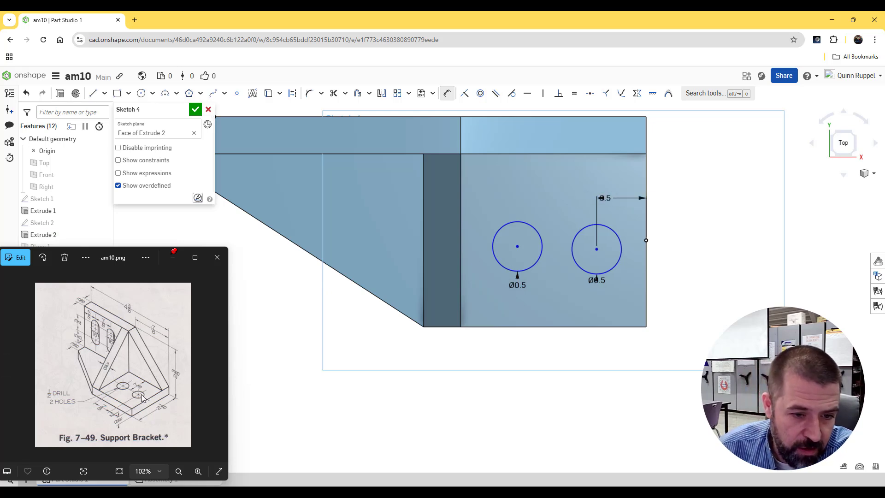
pyautogui.click(597, 249)
pyautogui.click(518, 247)
pyautogui.click(548, 203)
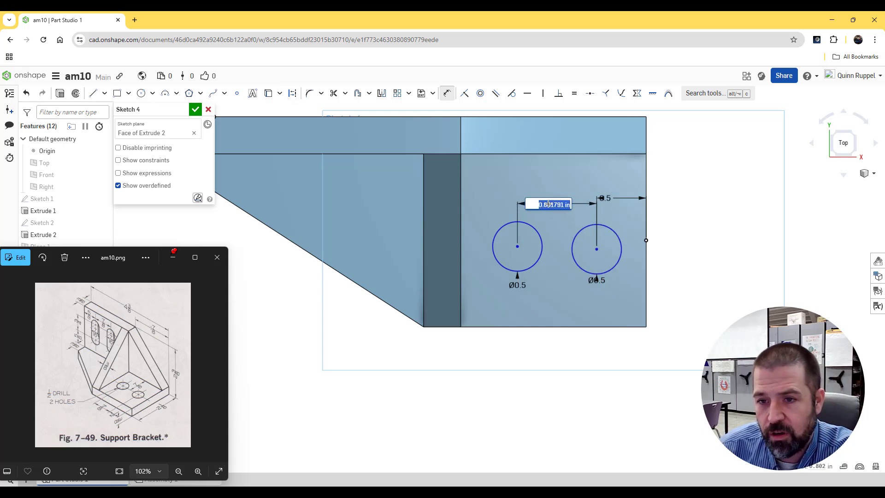
pyautogui.write('7/8')
pyautogui.press('Return')
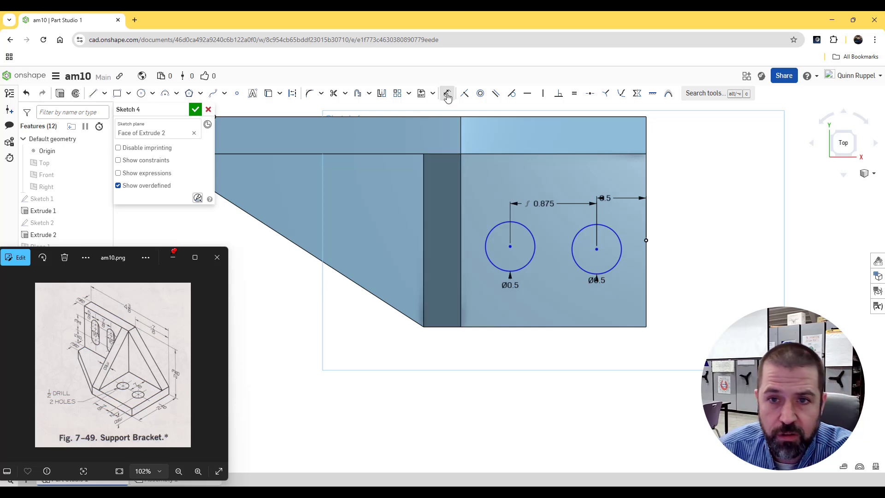
# Step: Dimension the center of the circle nearest the rib 7/8 in from the back plate's front face edge
pyautogui.click(447, 93)
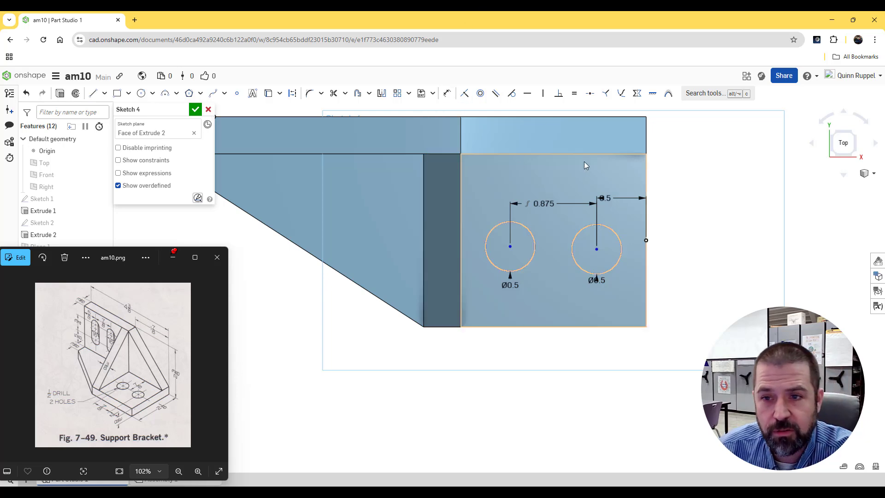
pyautogui.click(447, 93)
pyautogui.click(542, 156)
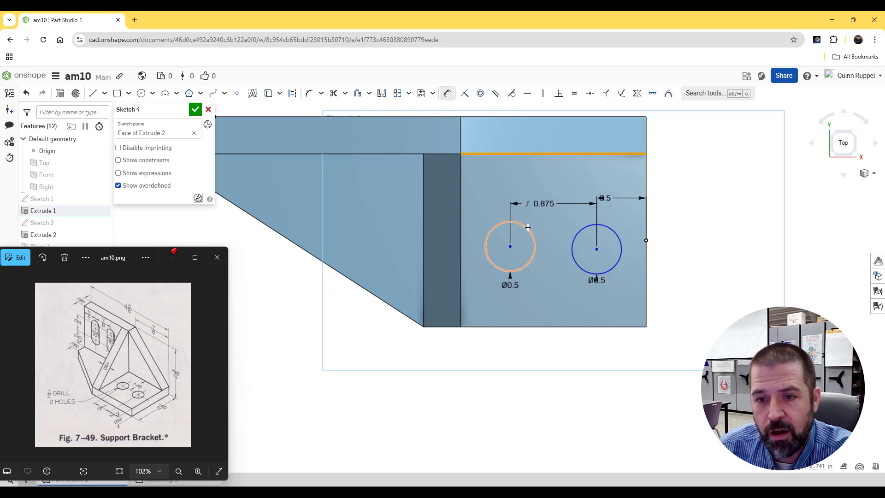
pyautogui.click(510, 246)
pyautogui.click(494, 201)
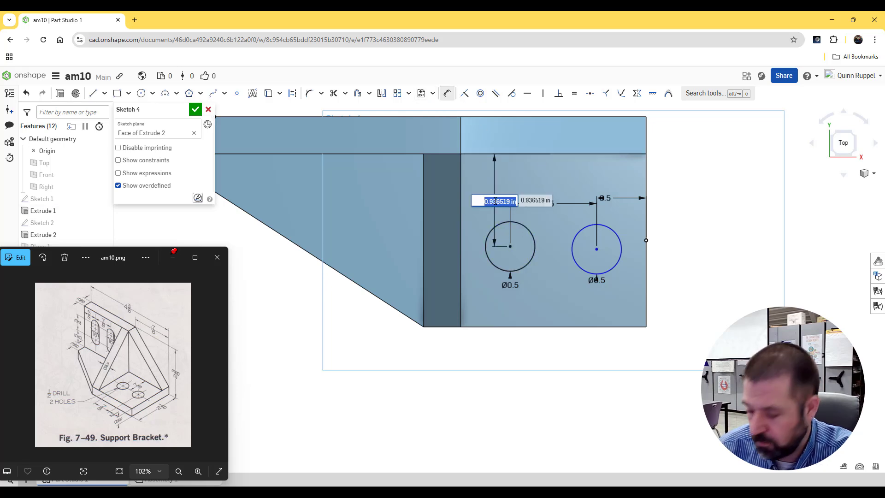
pyautogui.write('0.875')
pyautogui.press('Return')
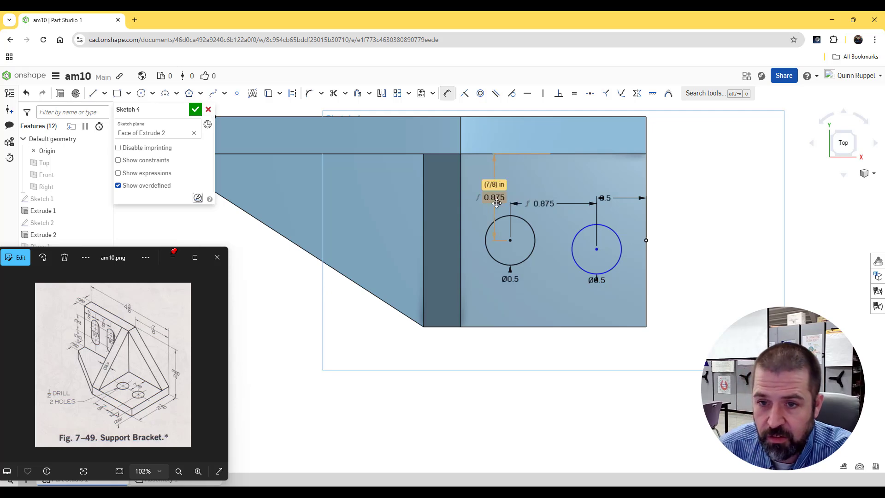
# Step: Dimension the outer circle's center 7/8 in from the back plate's front face edge and finish the sketch
pyautogui.click(588, 154)
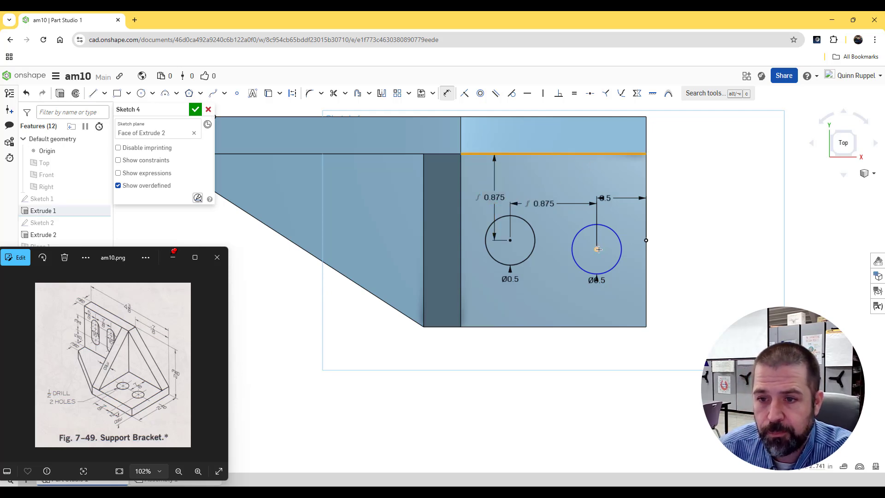
pyautogui.click(598, 249)
pyautogui.click(610, 190)
pyautogui.write('7')
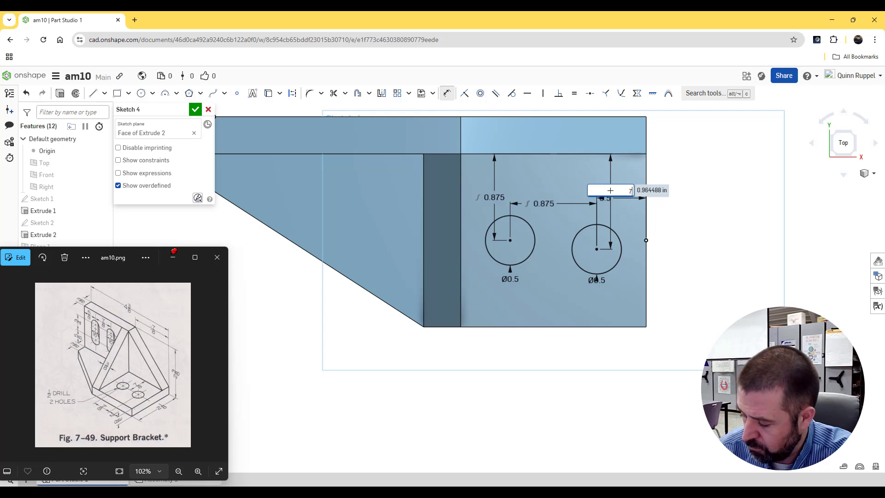
pyautogui.write('/8')
pyautogui.press('Return')
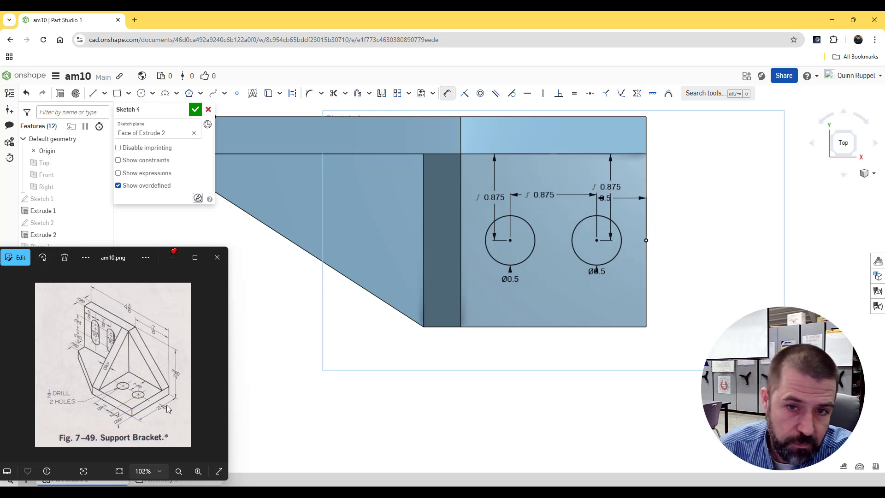
pyautogui.click(195, 109)
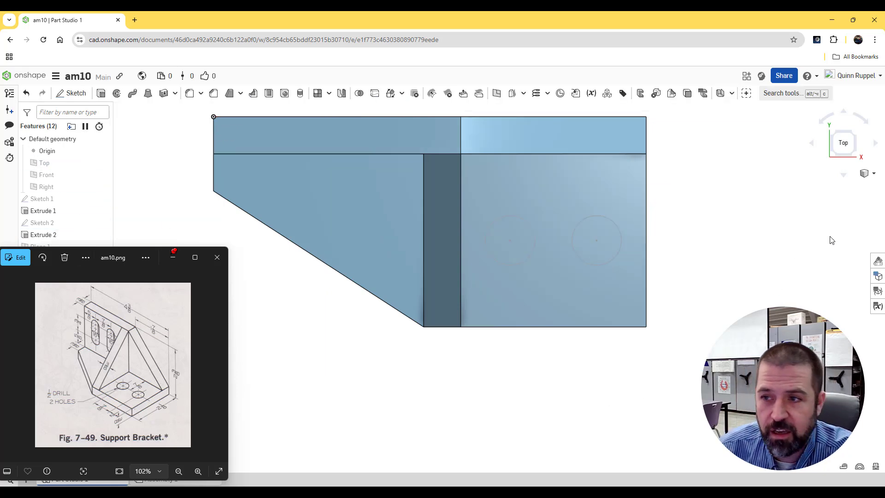
# Step: Cut both circles through the base with a Remove extrude, blind 1 in deep
pyautogui.moveTo(667, 390); pyautogui.dragTo(811, 194, button='right')
pyautogui.click(866, 180)
pyautogui.click(828, 184)
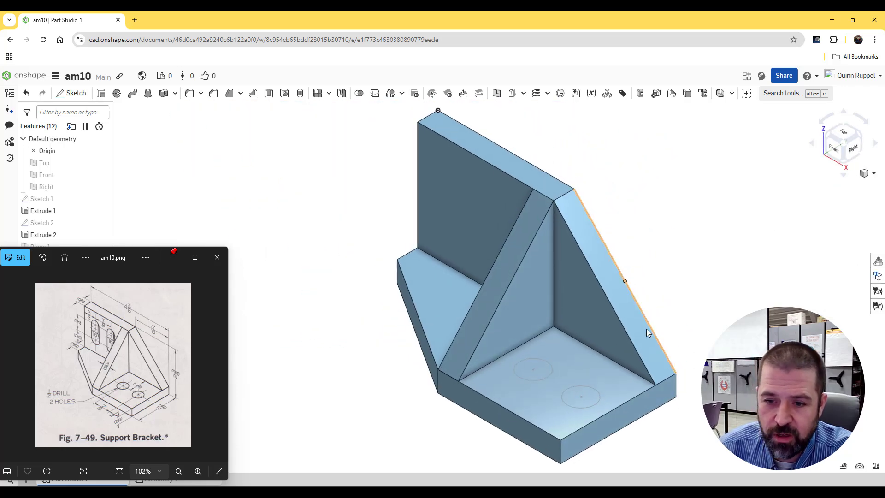
pyautogui.click(101, 93)
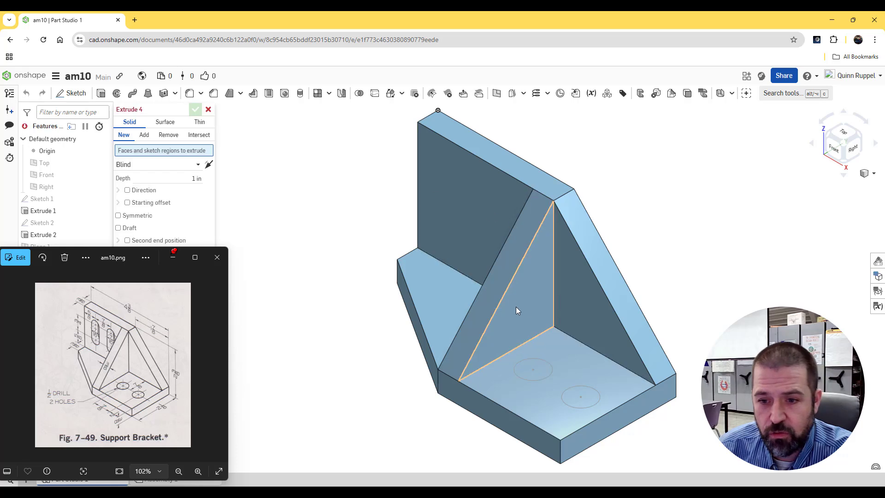
pyautogui.click(536, 364)
pyautogui.click(580, 400)
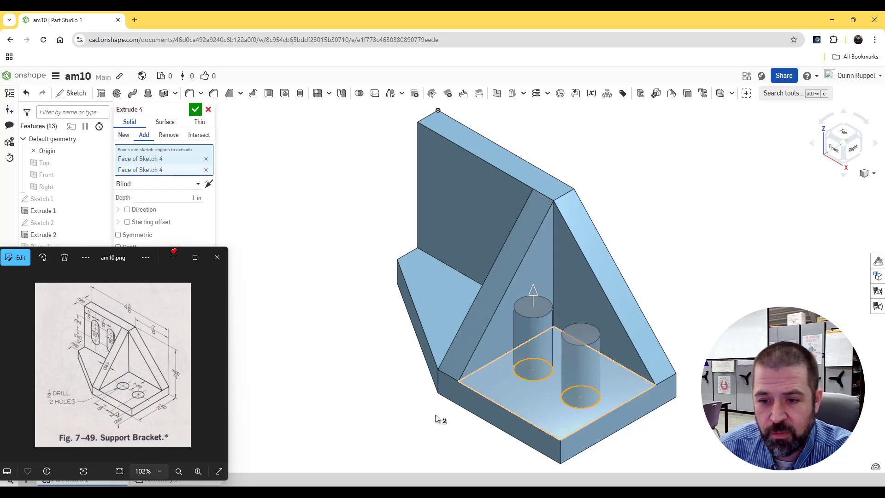
pyautogui.click(168, 135)
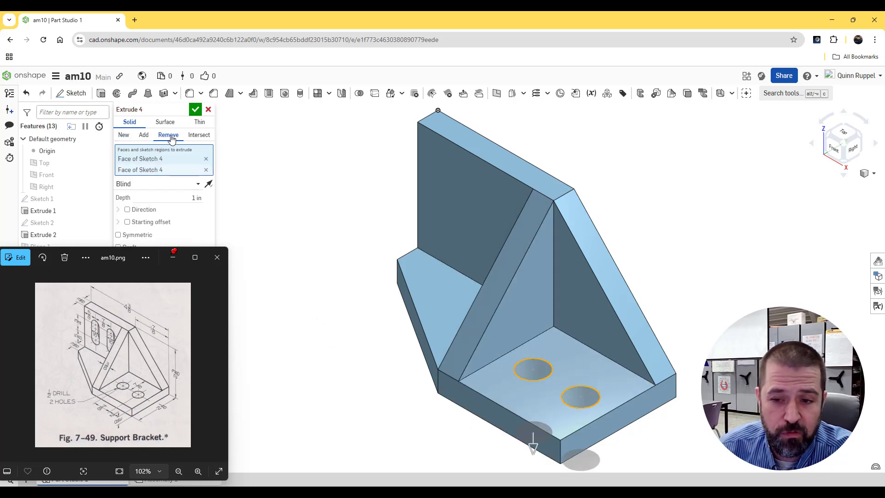
pyautogui.click(196, 110)
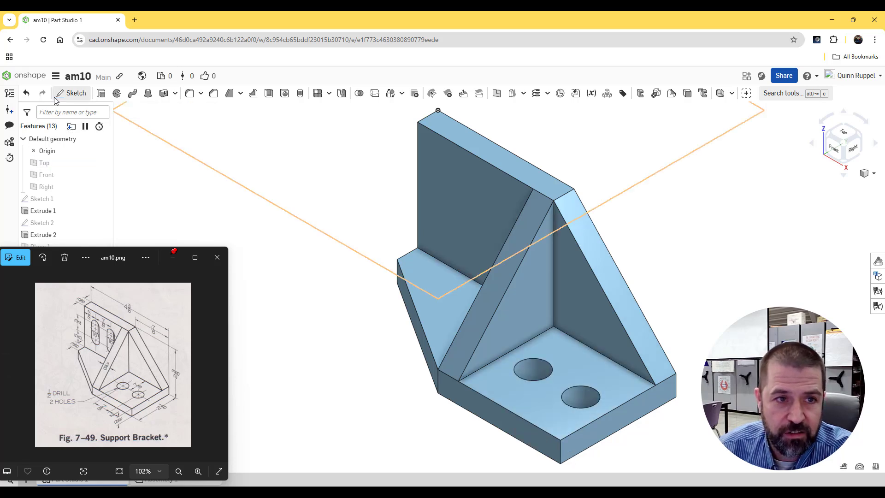
# Step: Start a sketch on the back plate's front face and view it from the front
pyautogui.click(71, 93)
pyautogui.click(444, 185)
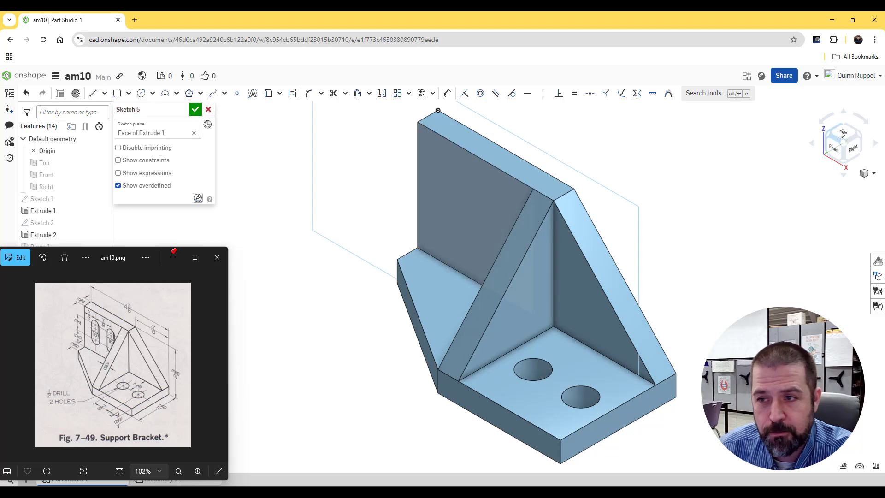
pyautogui.click(831, 158)
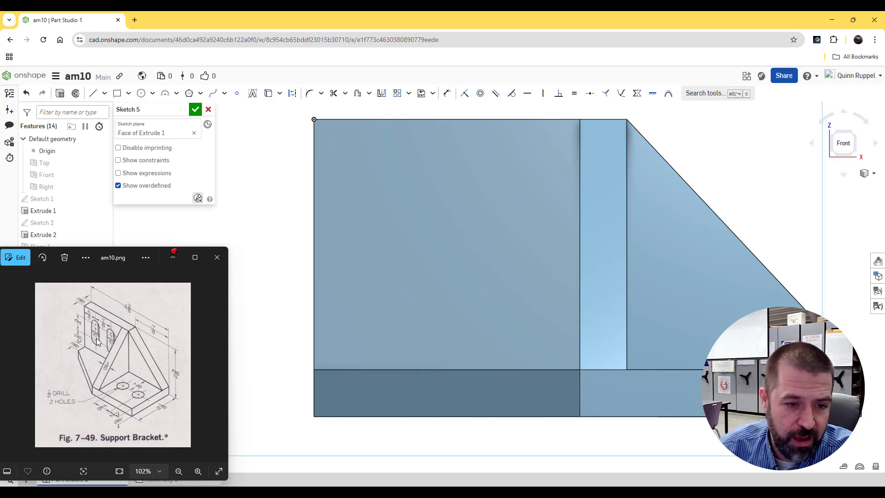
# Step: Draw two 7/16 in diameter circles side by side on the upper part of the back plate's face
pyautogui.click(141, 94)
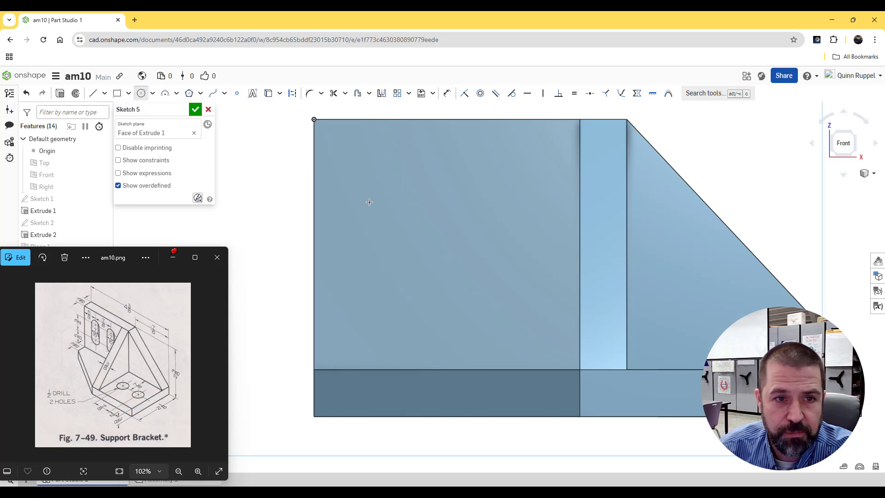
pyautogui.click(412, 169)
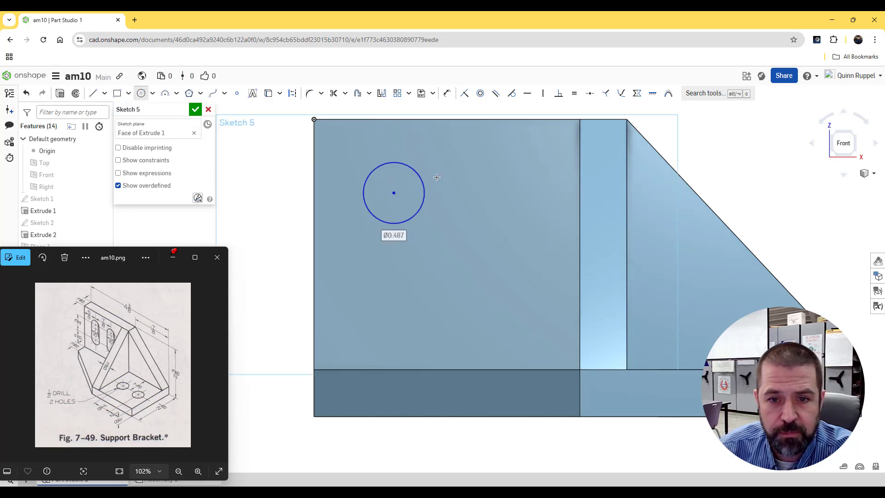
pyautogui.write('7/16')
pyautogui.press('Return')
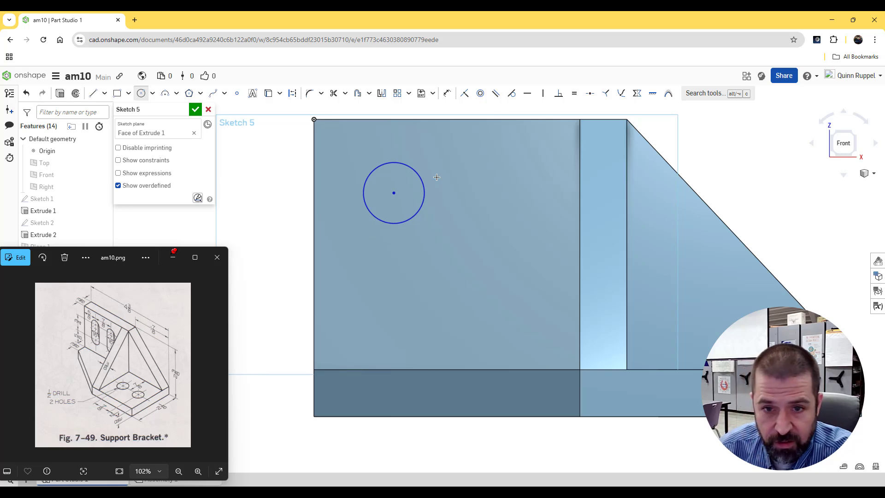
pyautogui.click(496, 194)
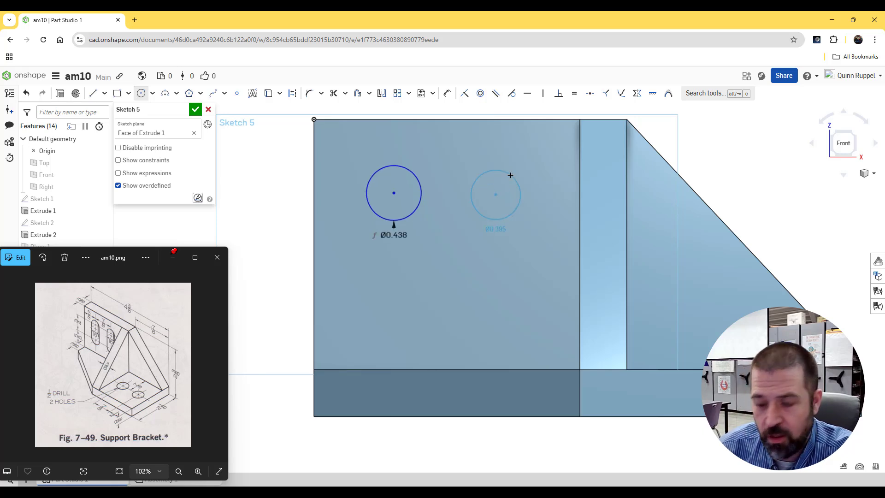
pyautogui.click(510, 175)
pyautogui.write('7')
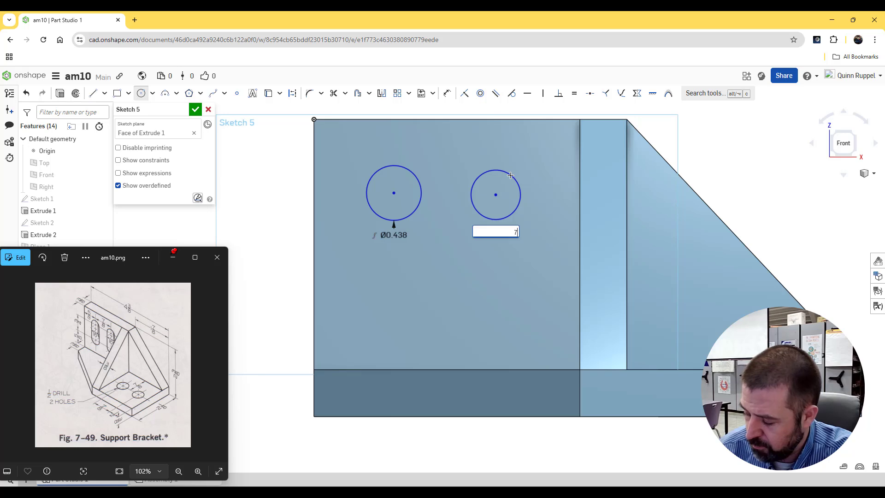
pyautogui.write('/16')
pyautogui.press('Return')
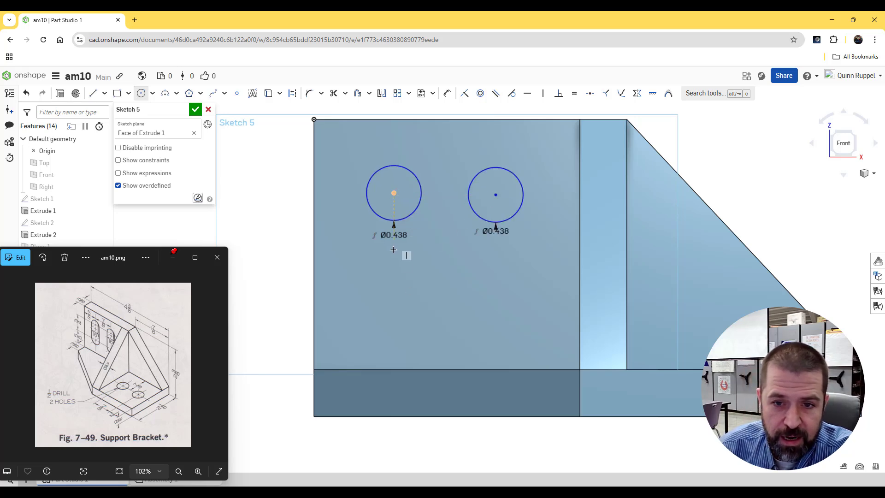
# Step: Draw two more 7/16 in diameter circles below the upper pair, with each center vertically in line with the one above
pyautogui.click(394, 295)
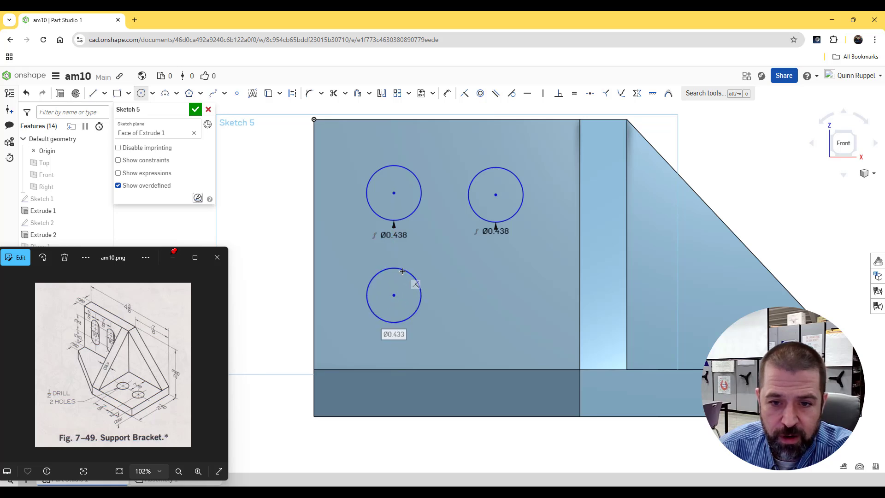
pyautogui.click(403, 272)
pyautogui.write('7/1')
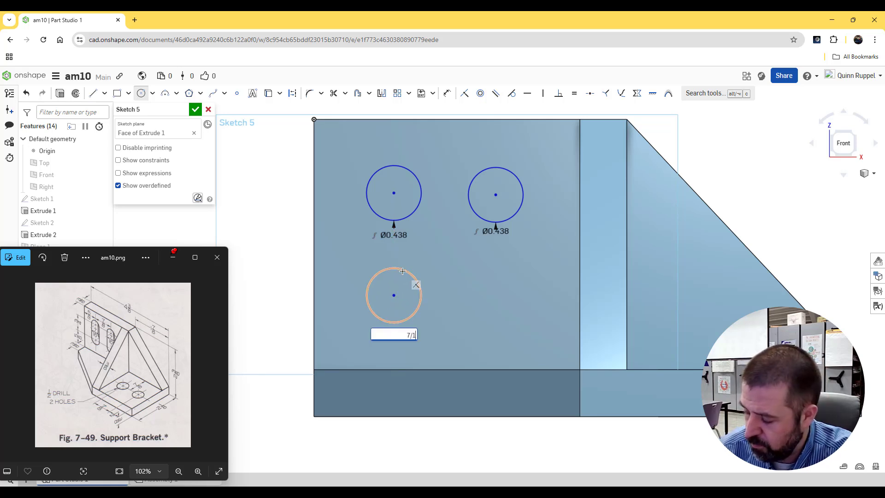
pyautogui.write('6')
pyautogui.press('Return')
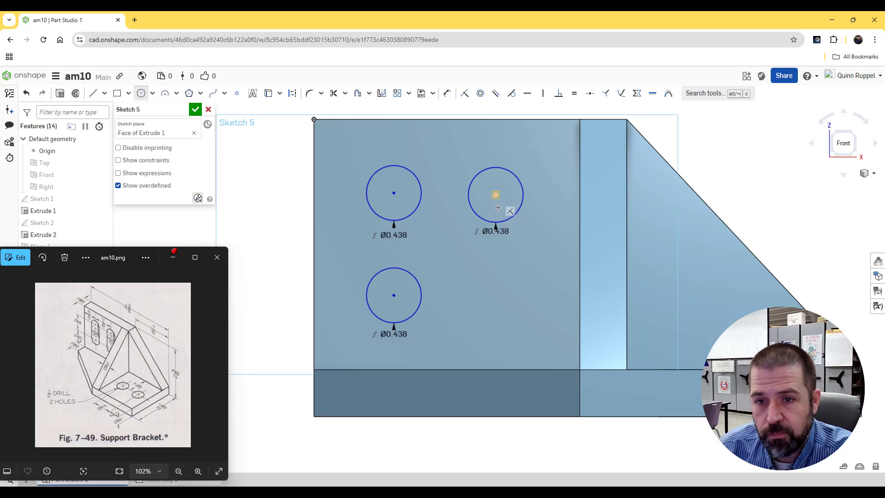
pyautogui.click(495, 295)
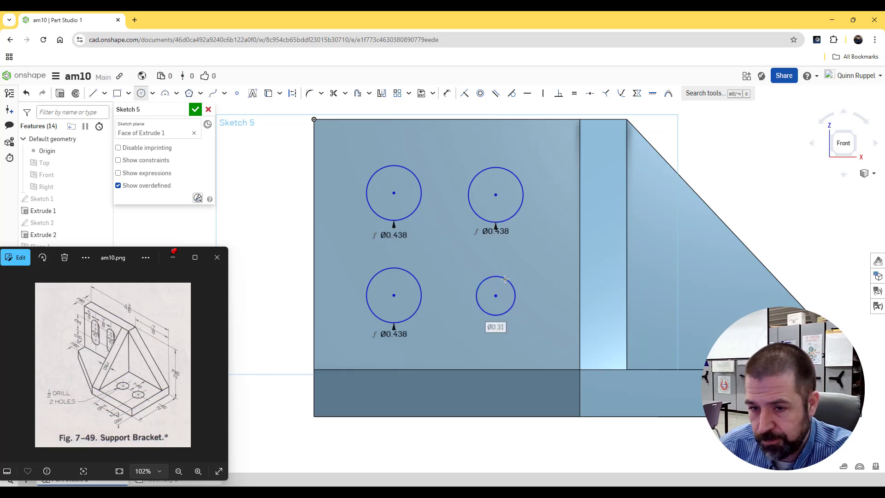
pyautogui.write('7/16')
pyautogui.press('Return')
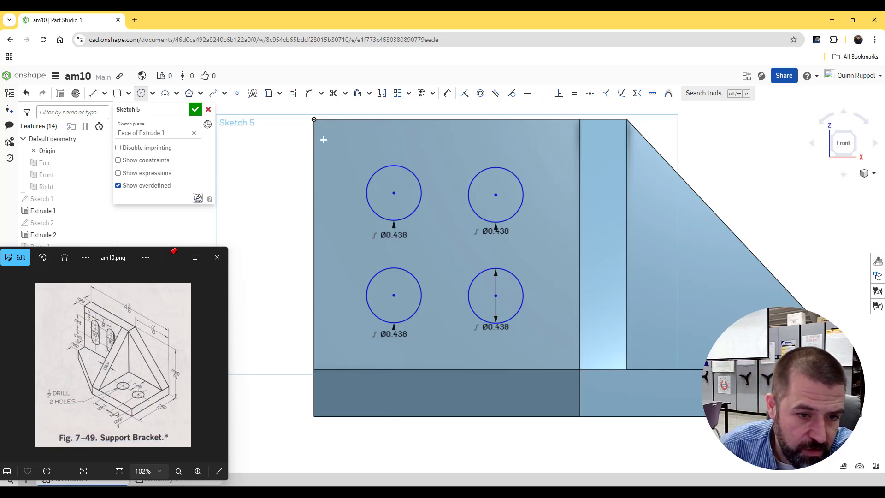
# Step: Dimension the center of the upper circle farthest from the rib 5/8 in from the back plate's outer vertical edge
pyautogui.click(447, 93)
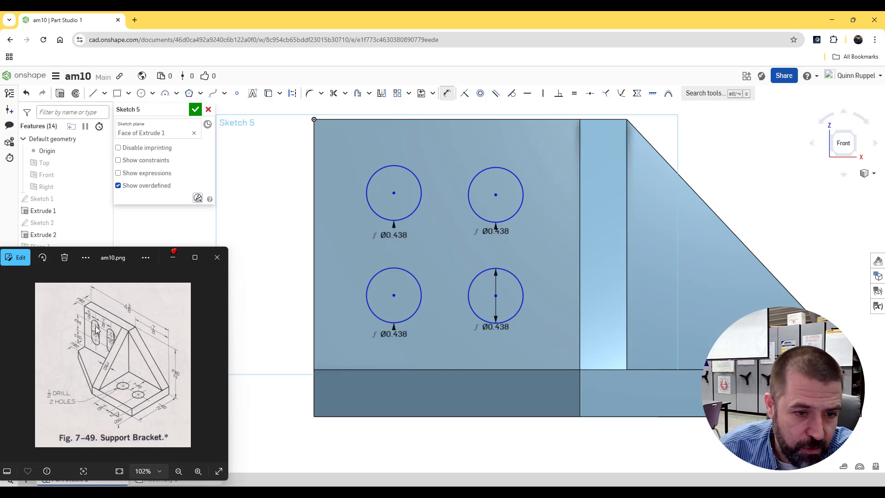
pyautogui.click(393, 194)
pyautogui.click(354, 157)
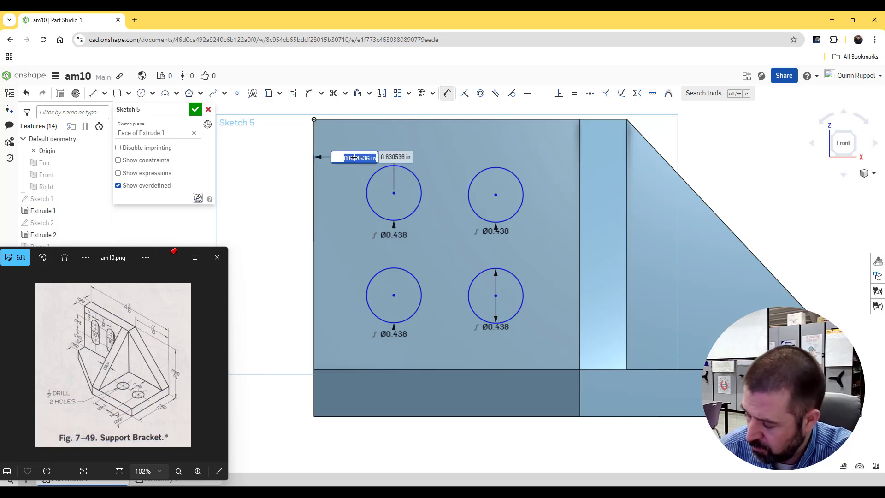
pyautogui.write('5/8')
pyautogui.press('Return')
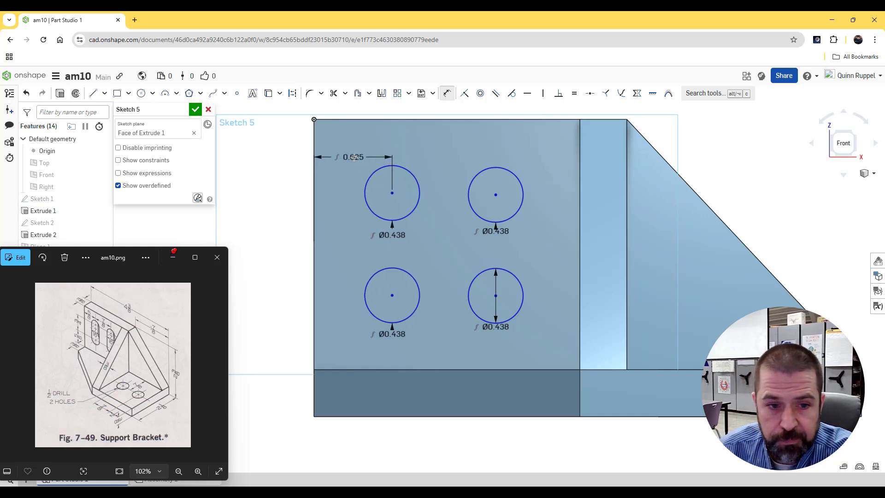